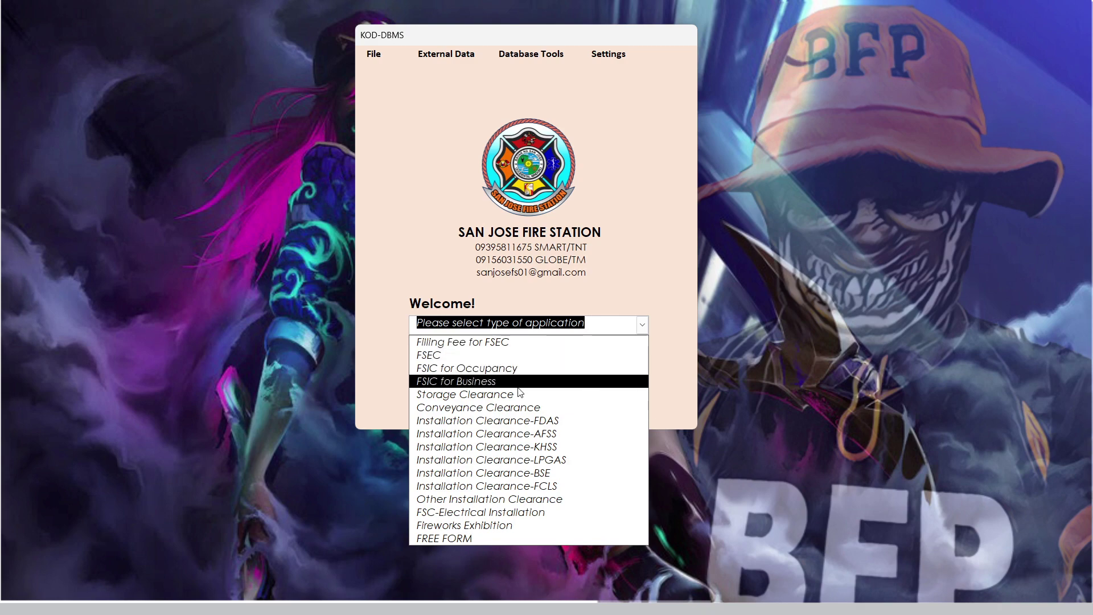
- Choose FSIC for Business as the application type and open its form
{"action": "left_click", "coordinate": [490, 386]}
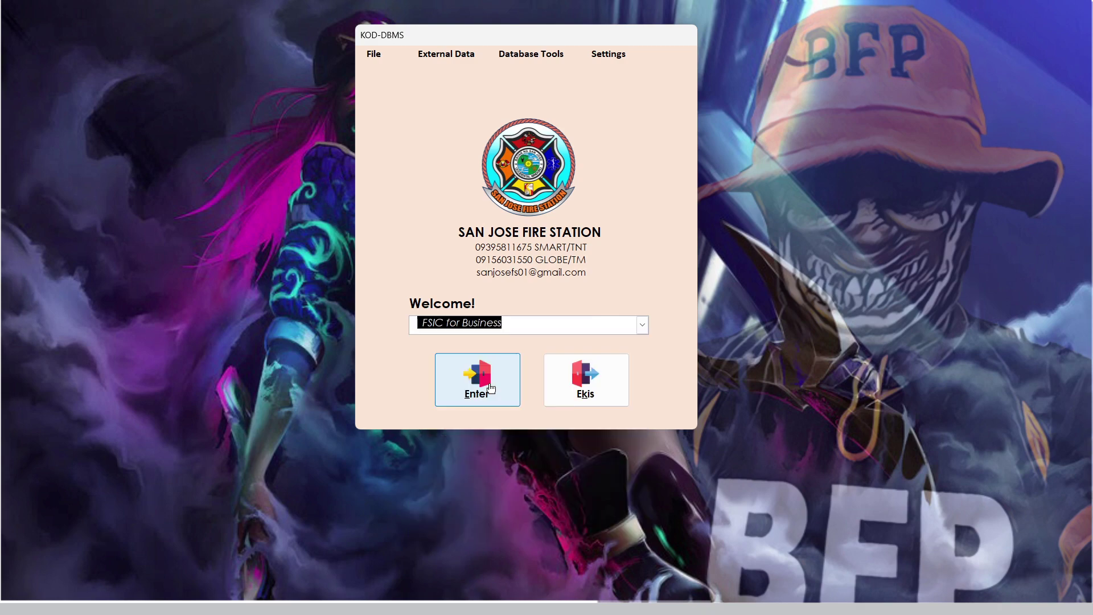
{"action": "left_click", "coordinate": [493, 379]}
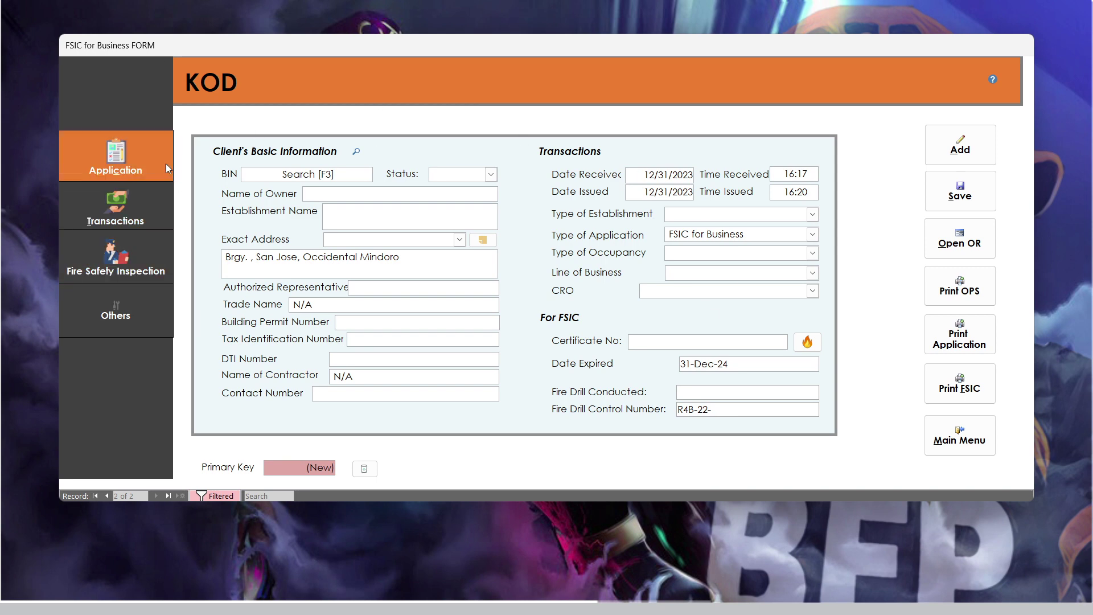
- Visit the BIN, owner name and establishment name fields, then open the tblMainDBASE record search
{"action": "left_click", "coordinate": [341, 177]}
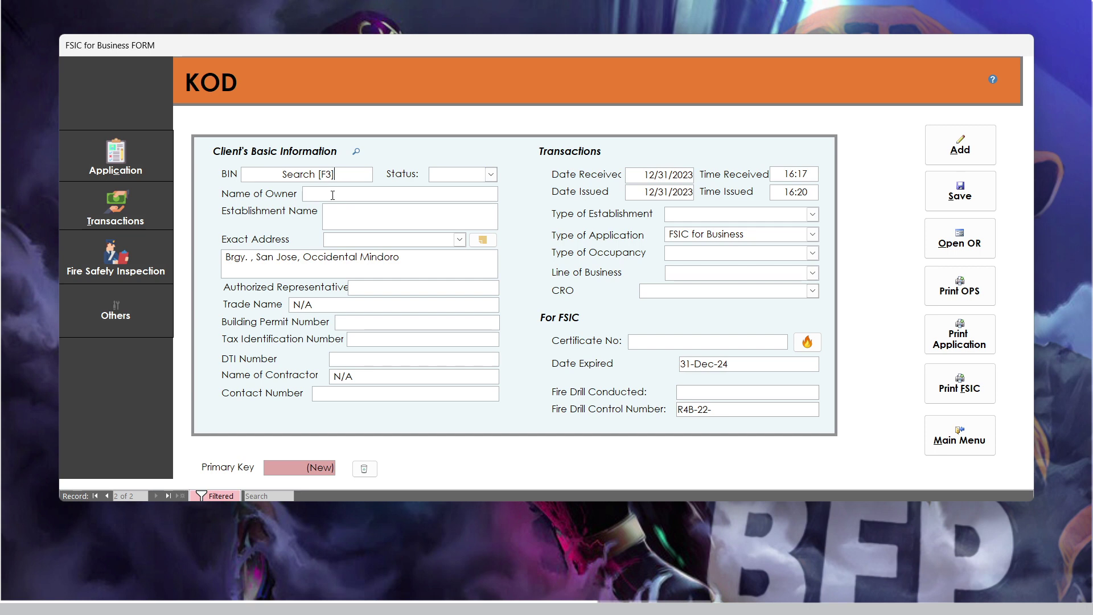
{"action": "left_click", "coordinate": [360, 198]}
{"action": "left_click", "coordinate": [354, 212]}
{"action": "left_click", "coordinate": [356, 150]}
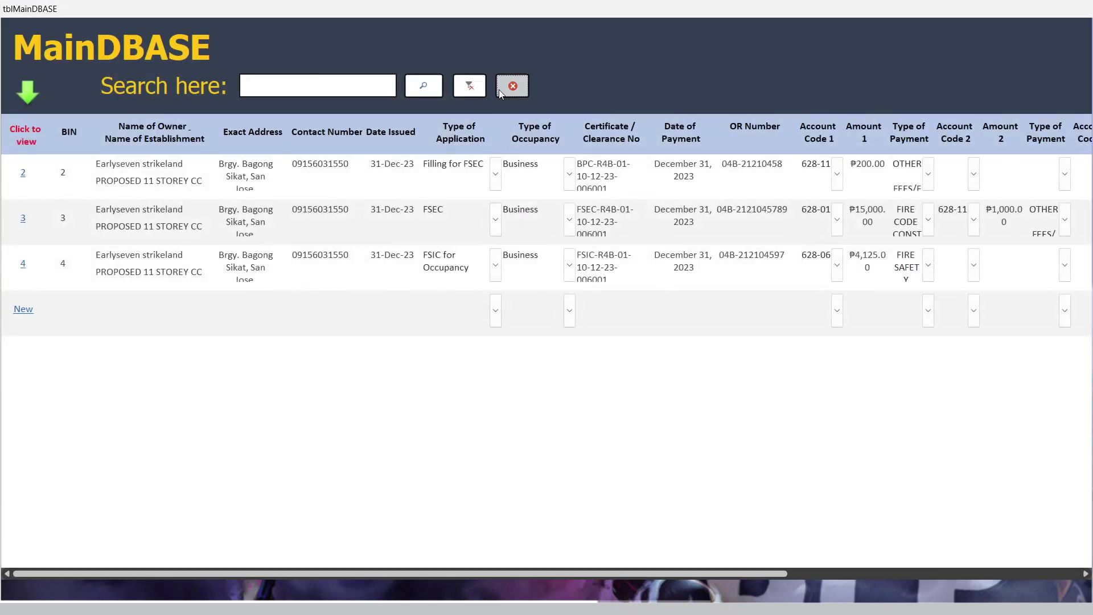
- Close the tblMainDBASE search to return to the blank FSIC for Business form
{"action": "left_click", "coordinate": [512, 86]}
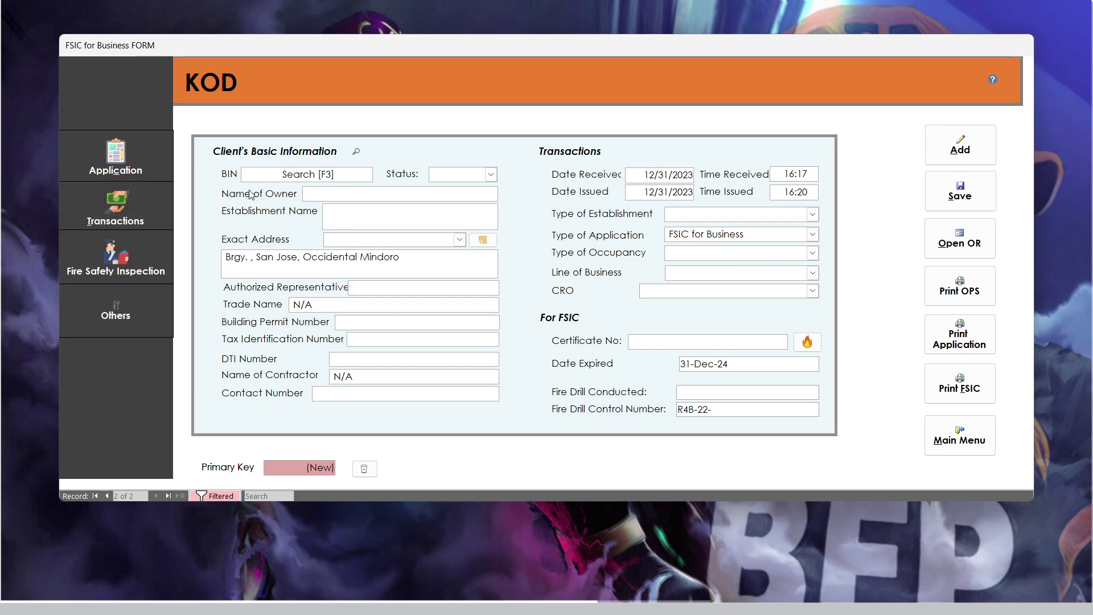
{"action": "left_click", "coordinate": [491, 174]}
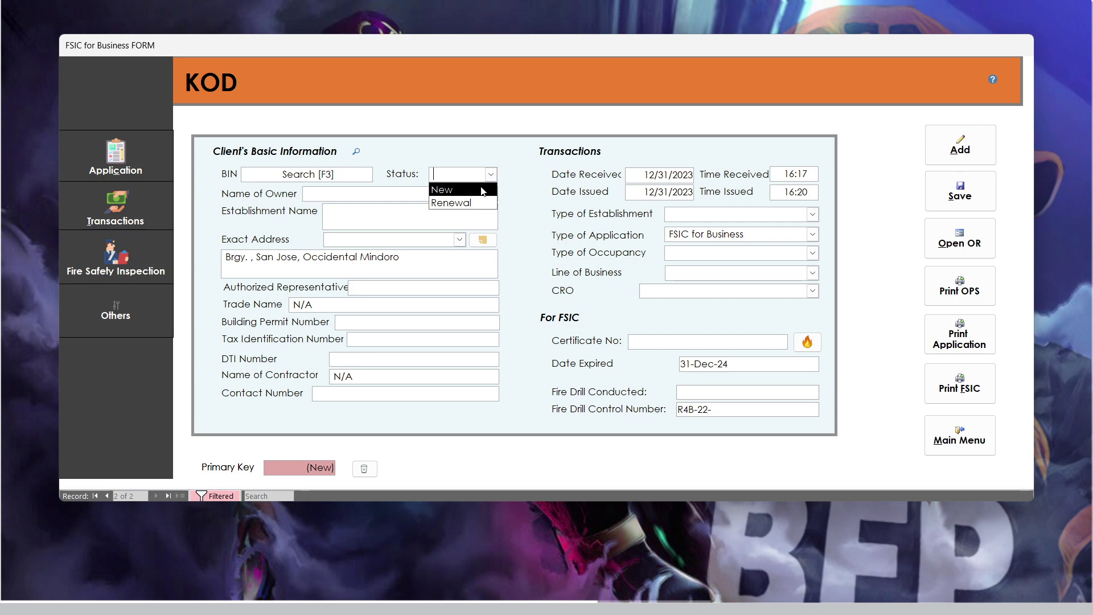
{"action": "left_click", "coordinate": [464, 190]}
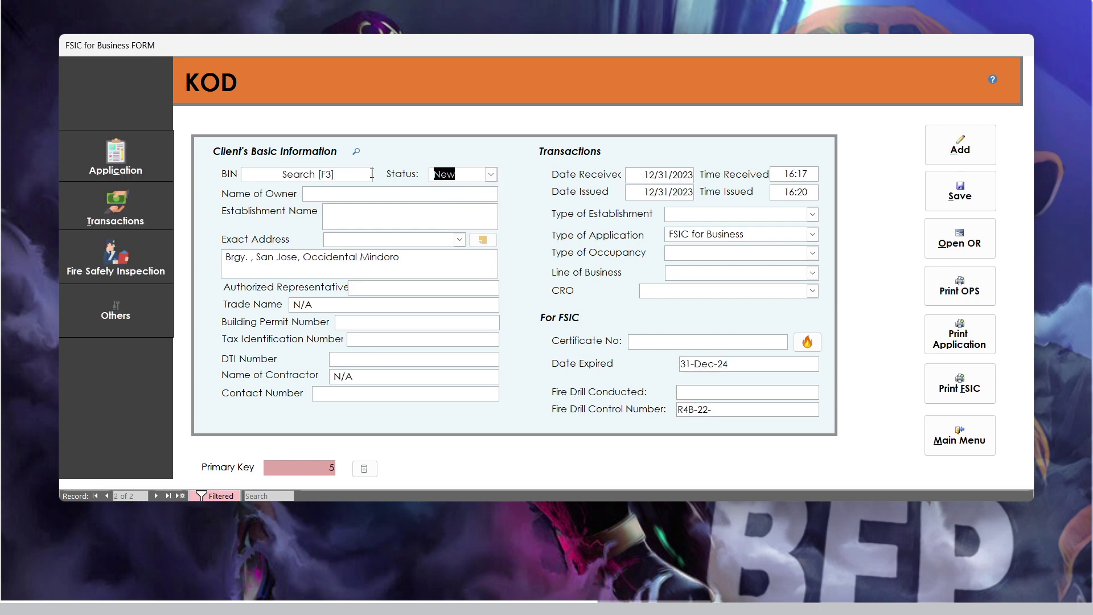
{"action": "left_click", "coordinate": [337, 172]}
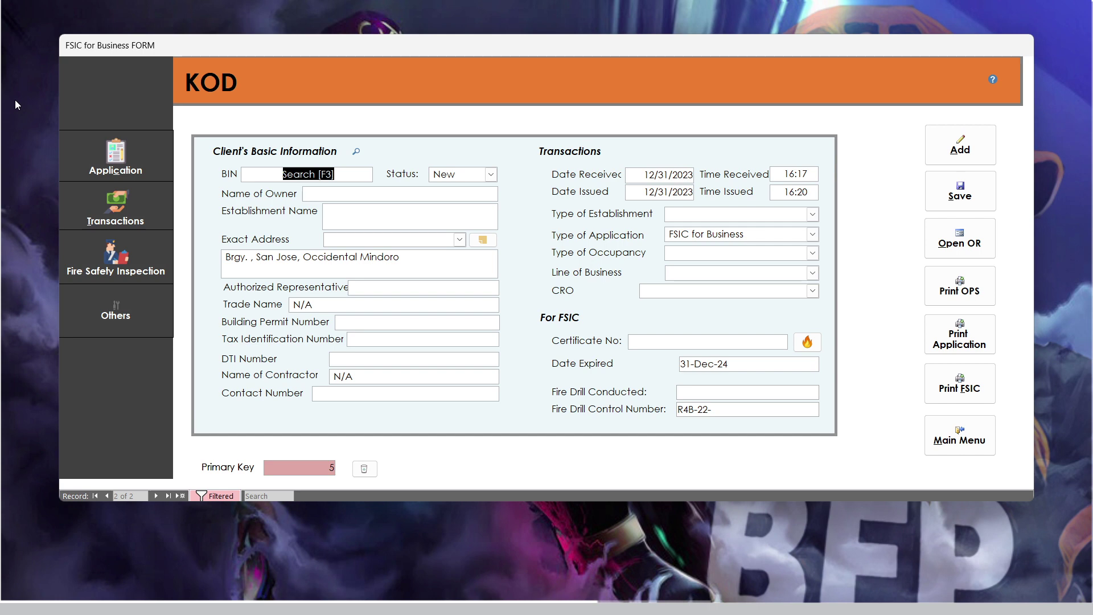
{"action": "type", "text": "A1"}
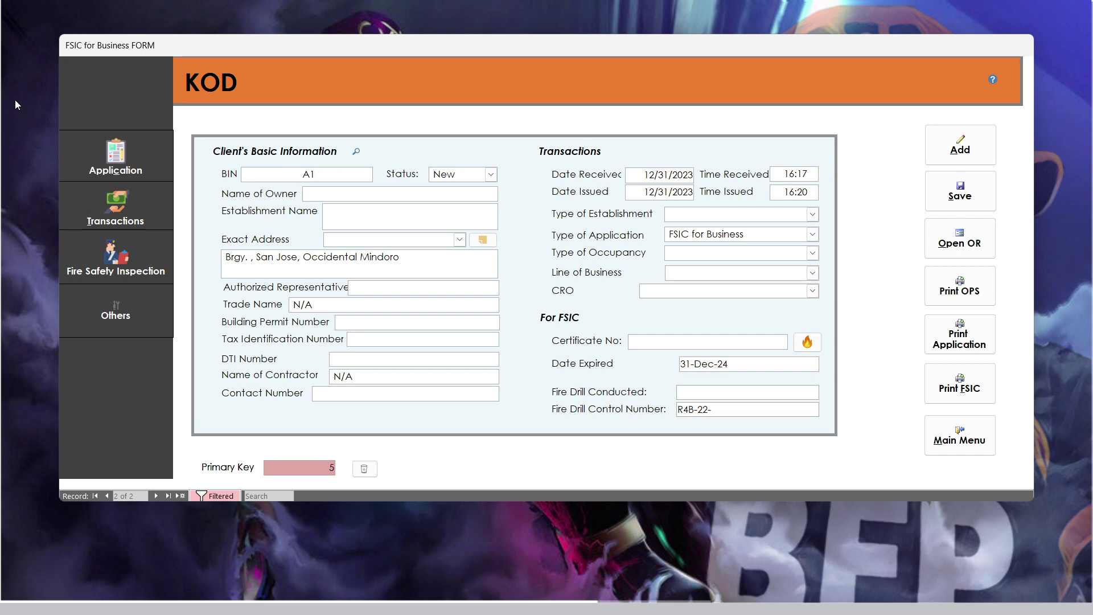
{"action": "key", "text": "BackSpace"}
{"action": "key", "text": "BackSpace"}
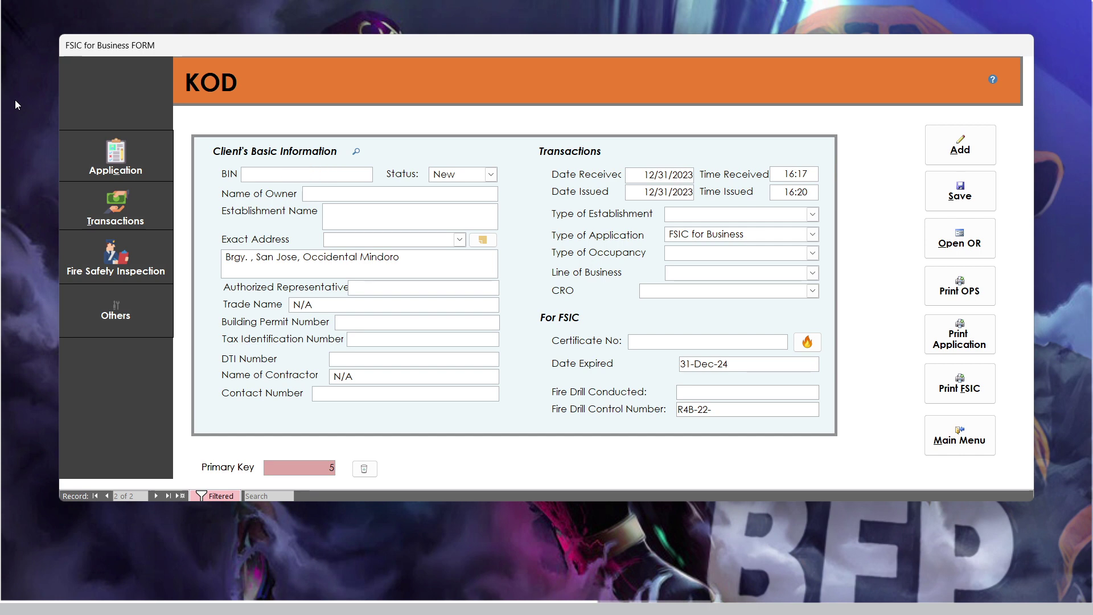
{"action": "double_click", "coordinate": [354, 177]}
{"action": "left_click", "coordinate": [351, 192]}
{"action": "double_click", "coordinate": [344, 173]}
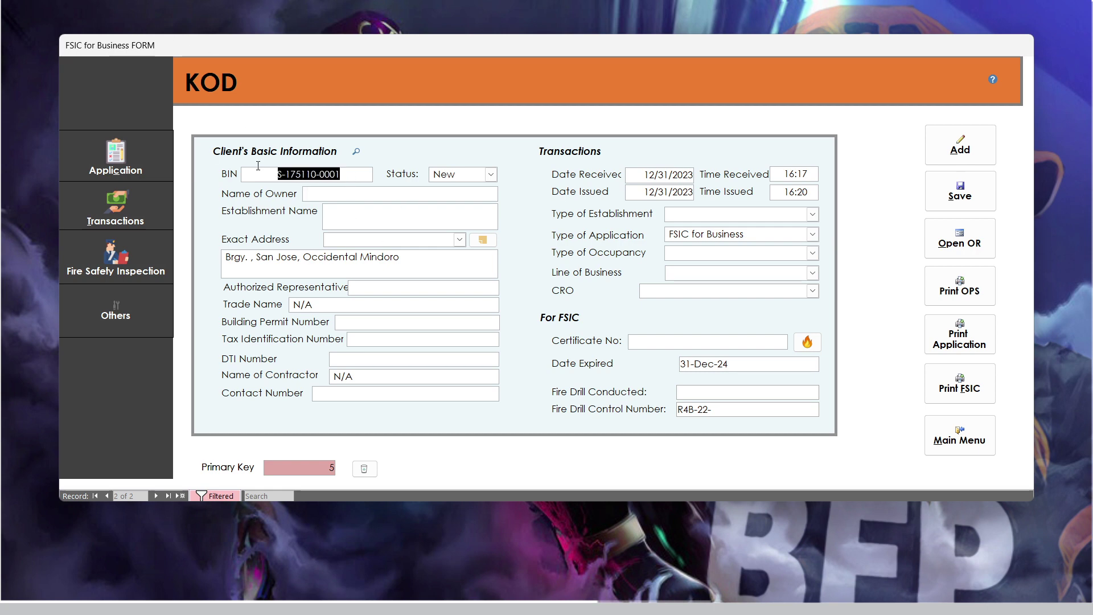
{"action": "left_click", "coordinate": [344, 174]}
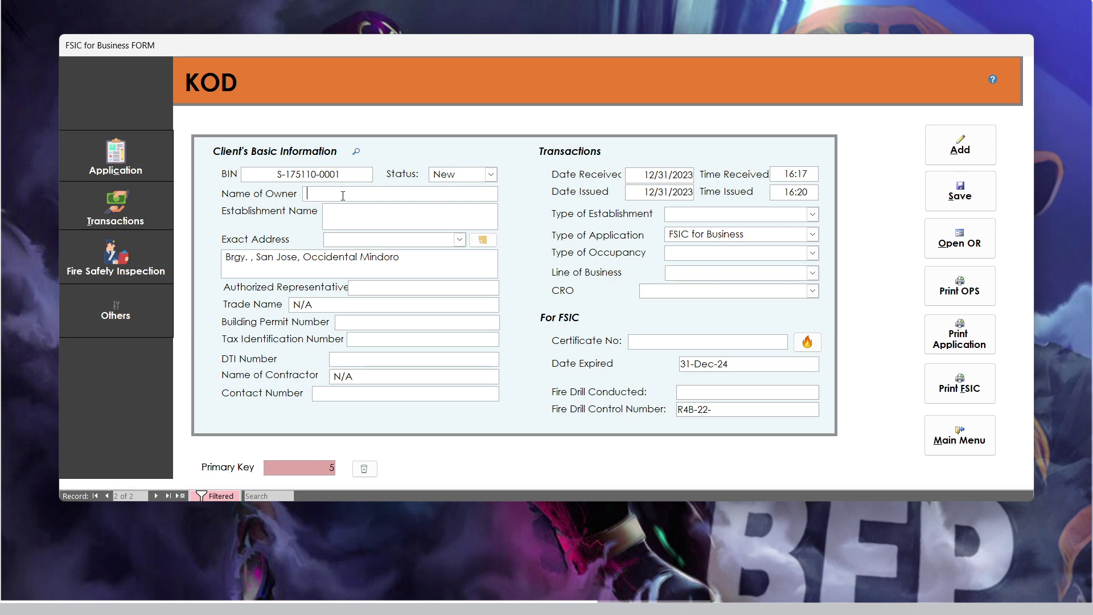
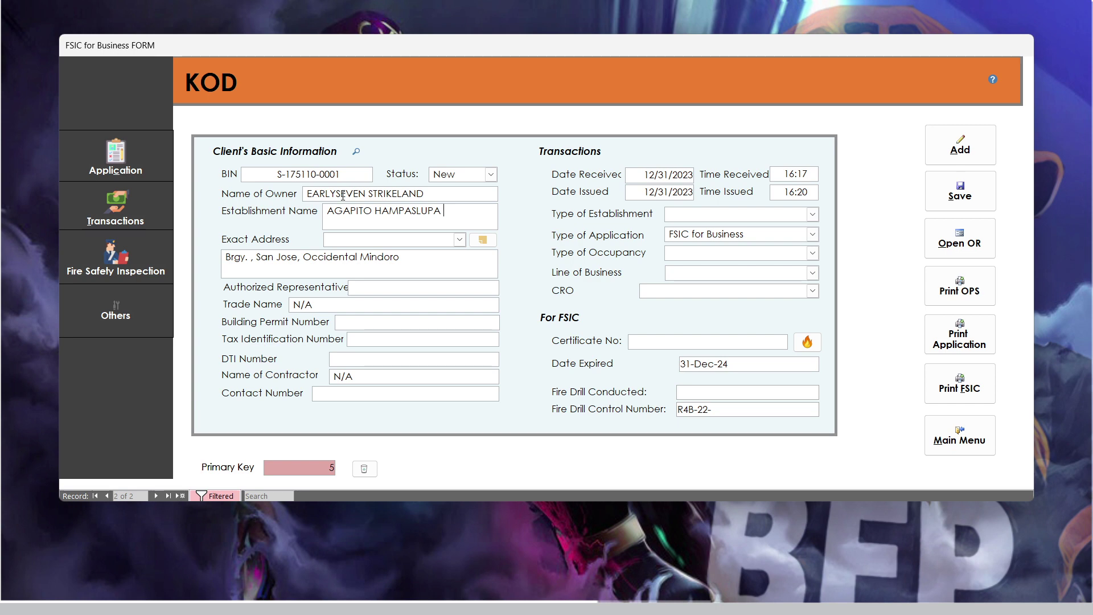
- Type the owner's full name and the establishment's building name
{"action": "type", "text": " BUILDING"}
- Pick Bagong Sikat as the barangay by typing Ba in Exact Address
{"action": "left_click", "coordinate": [458, 240]}
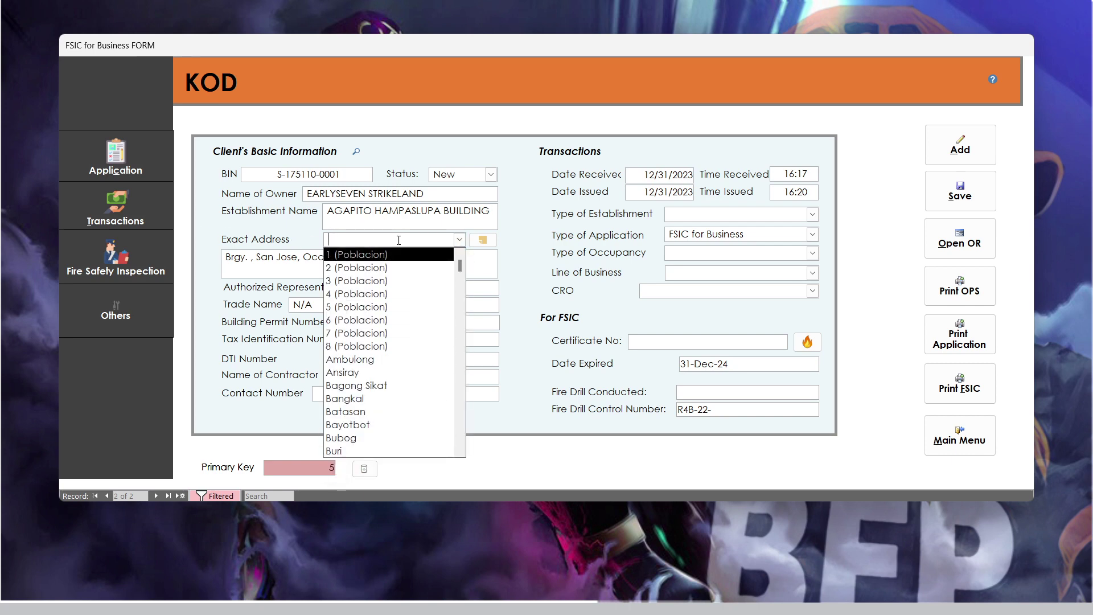
{"action": "key", "text": "shift+Tab"}
{"action": "left_click", "coordinate": [458, 240]}
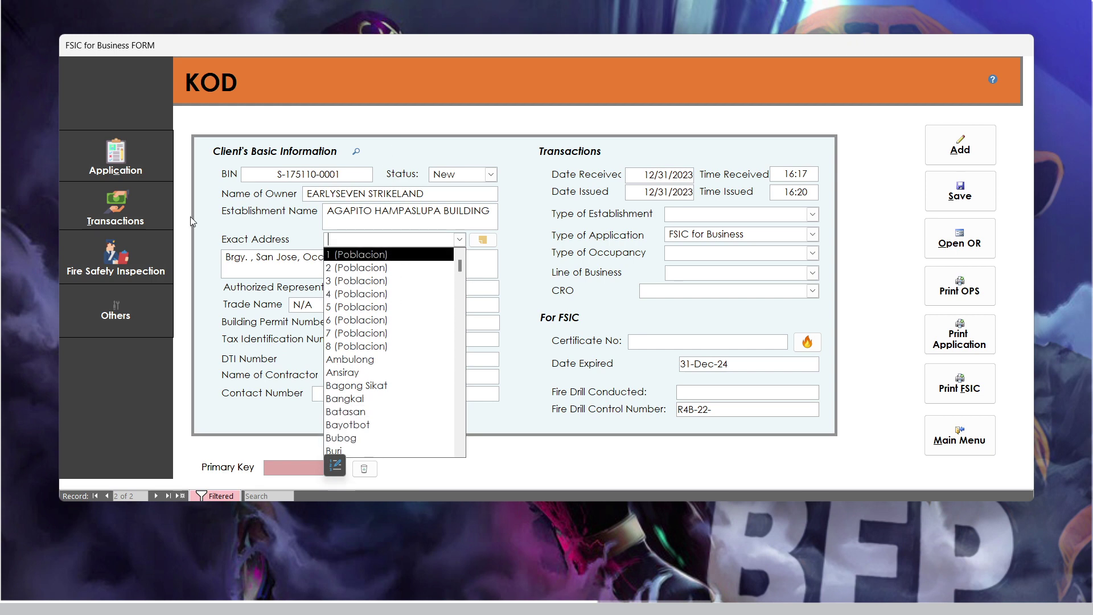
{"action": "left_click_drag", "start_coordinate": [381, 213], "coordinate": [374, 235]}
{"action": "left_click", "coordinate": [372, 237]}
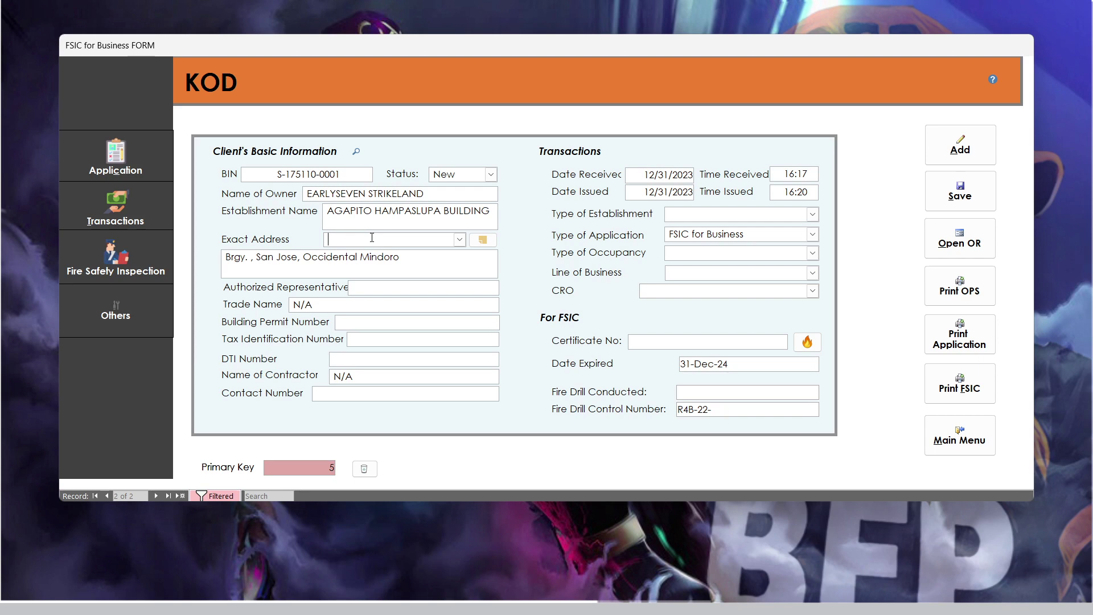
{"action": "type", "text": "Bagong Sikat"}
{"action": "key", "text": "Tab"}
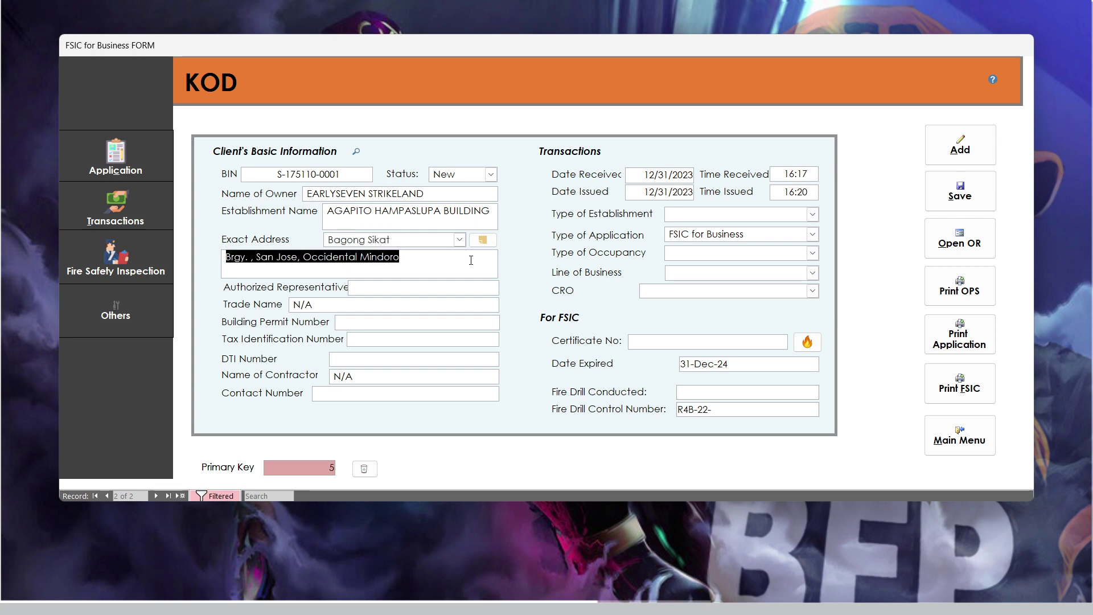
{"action": "left_click", "coordinate": [443, 244]}
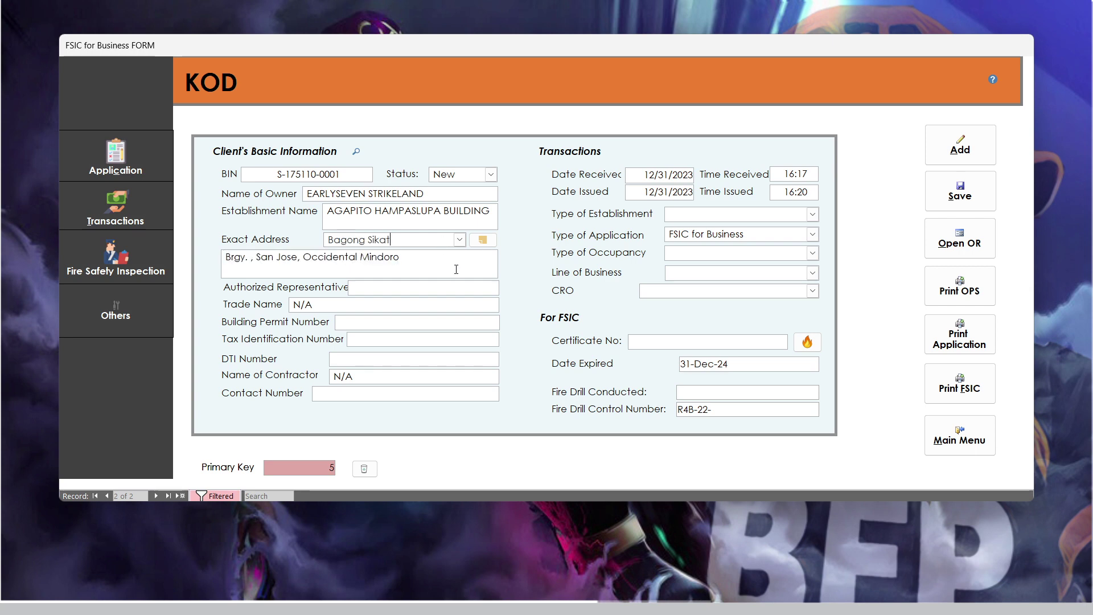
{"action": "left_click", "coordinate": [492, 247]}
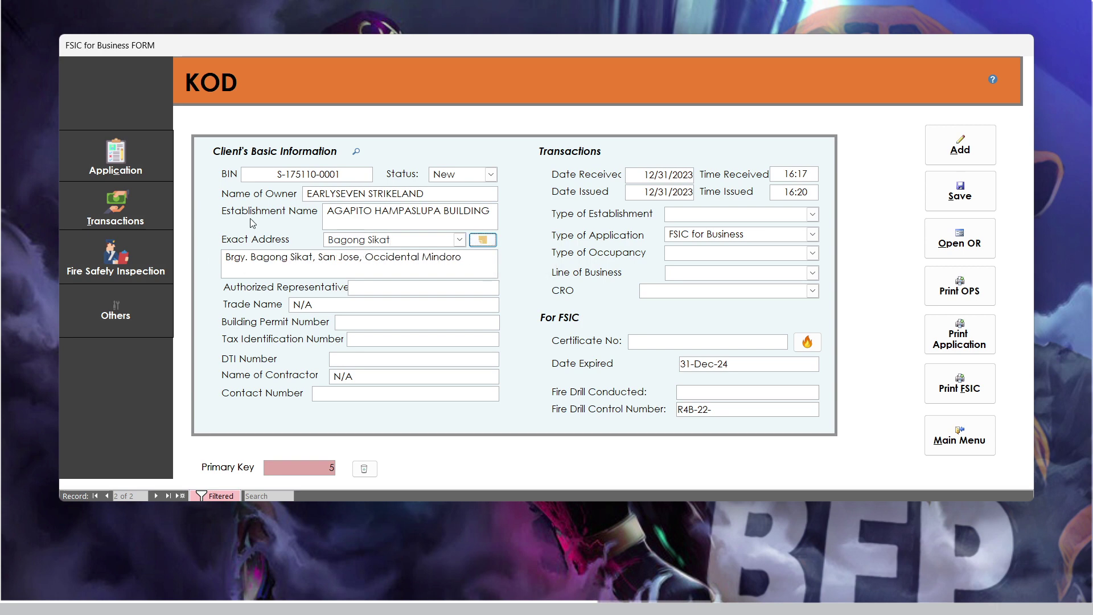
{"action": "left_click", "coordinate": [349, 391]}
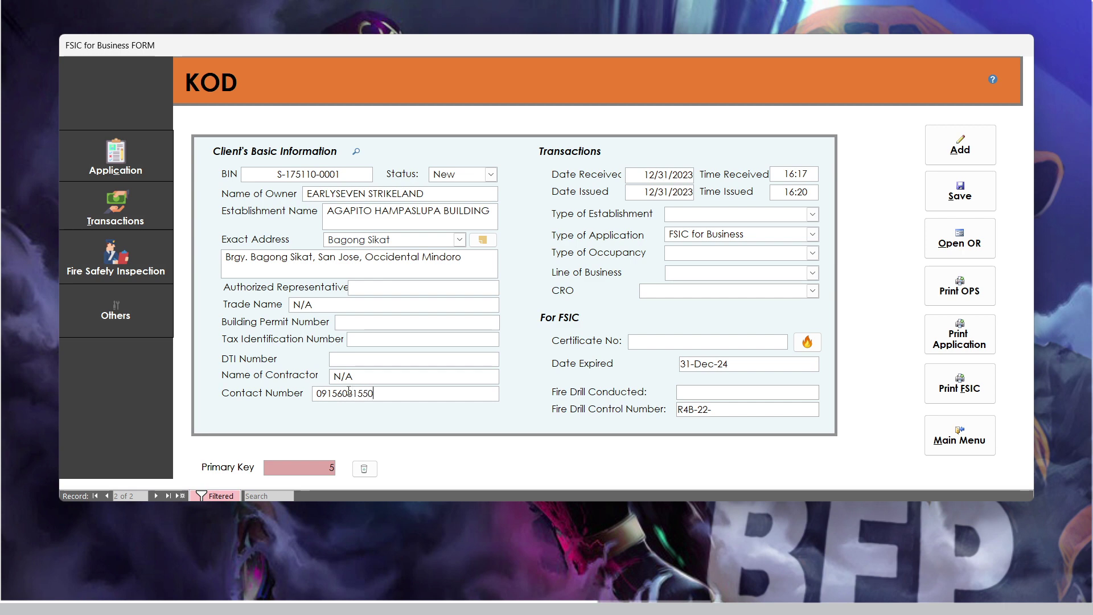
- Set establishment type to Business Establishment and occupancy type to Business
{"action": "left_click", "coordinate": [814, 214]}
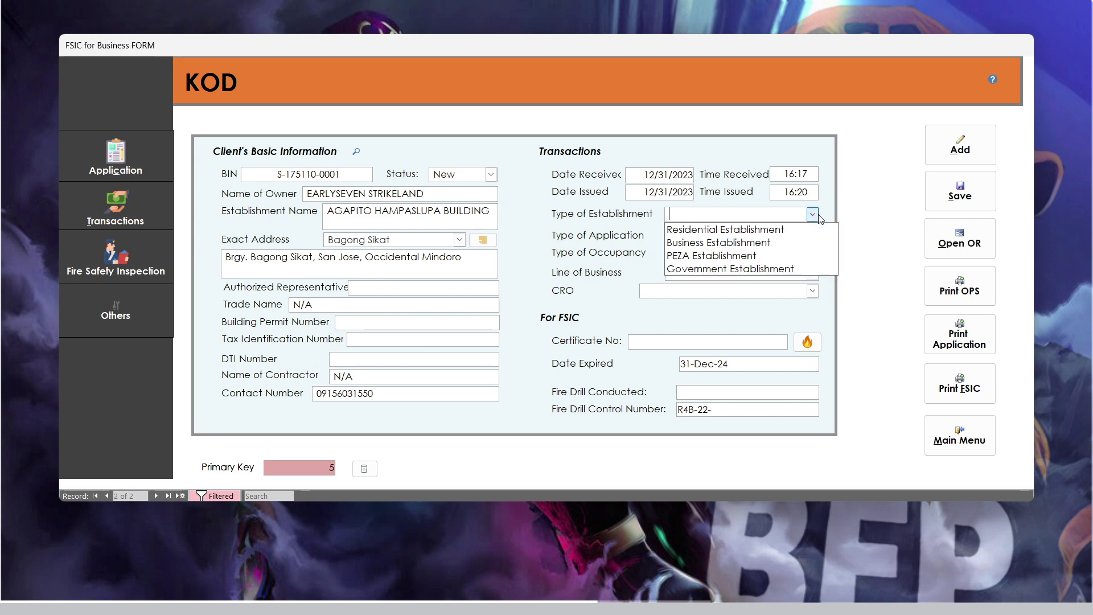
{"action": "left_click", "coordinate": [751, 243]}
{"action": "left_click", "coordinate": [813, 253]}
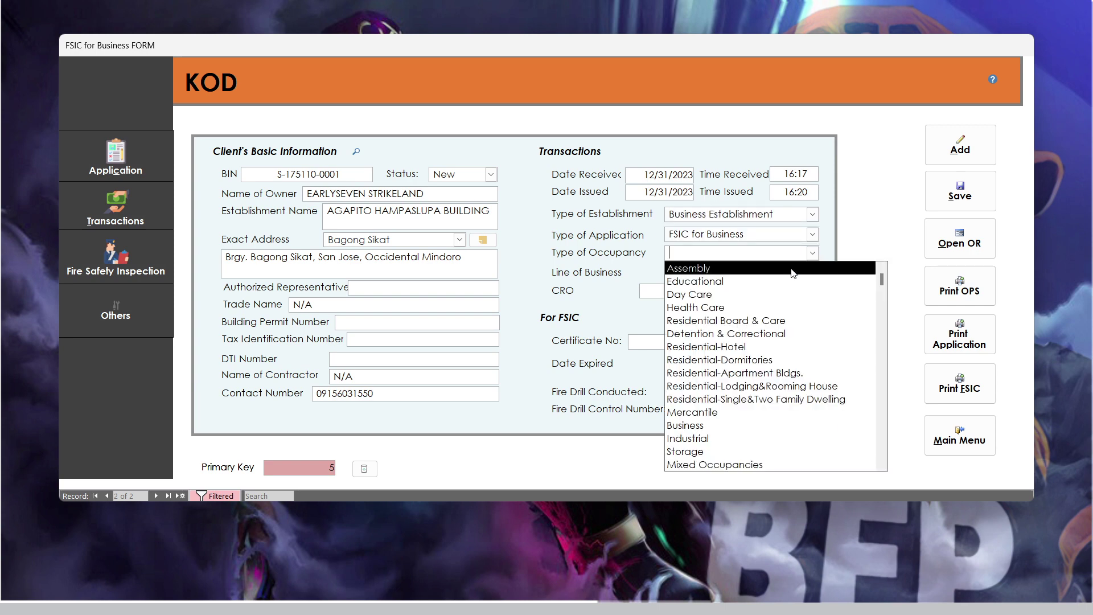
{"action": "left_click", "coordinate": [695, 427]}
{"action": "key", "text": "Tab"}
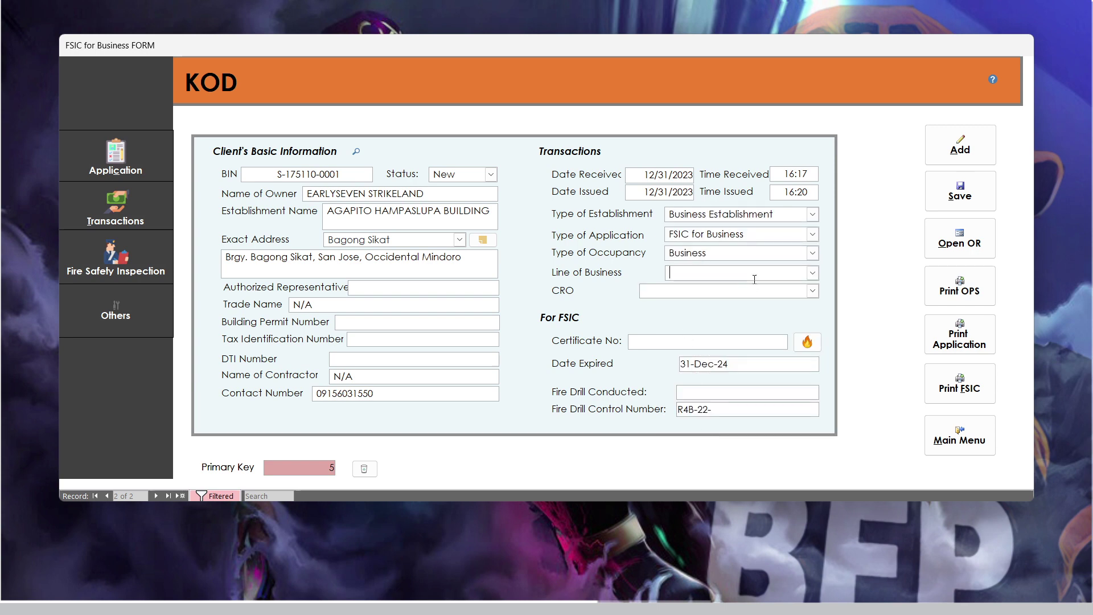
- Enter Commercial Building as the line of business
{"action": "left_click", "coordinate": [811, 272]}
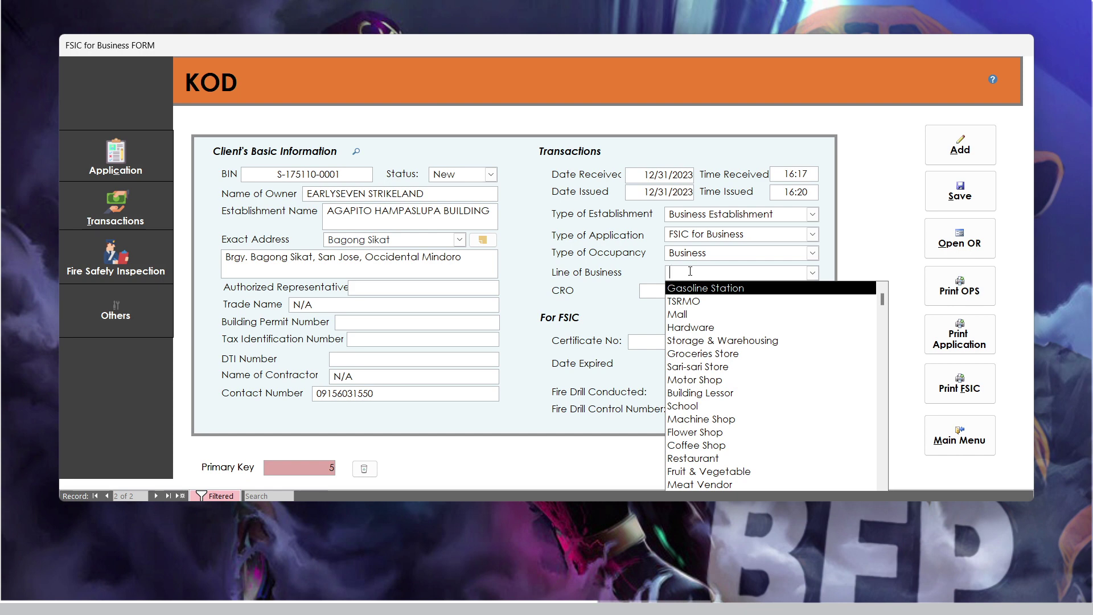
{"action": "type", "text": "c"}
{"action": "key", "text": "BackSpace"}
{"action": "key", "text": "BackSpace"}
{"action": "type", "text": "Commercial B"}
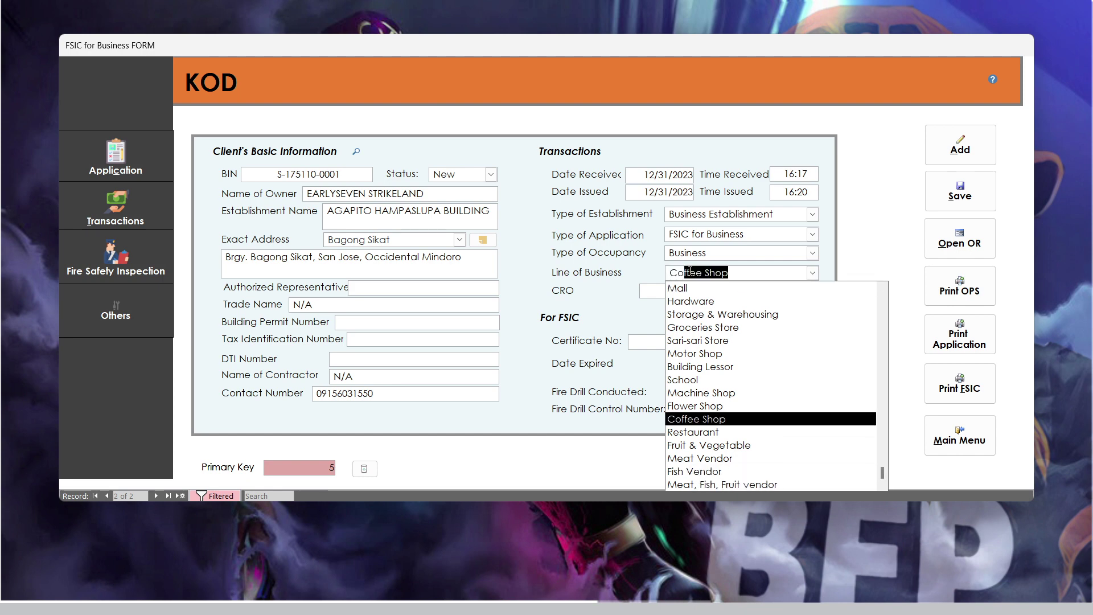
{"action": "type", "text": "uilding"}
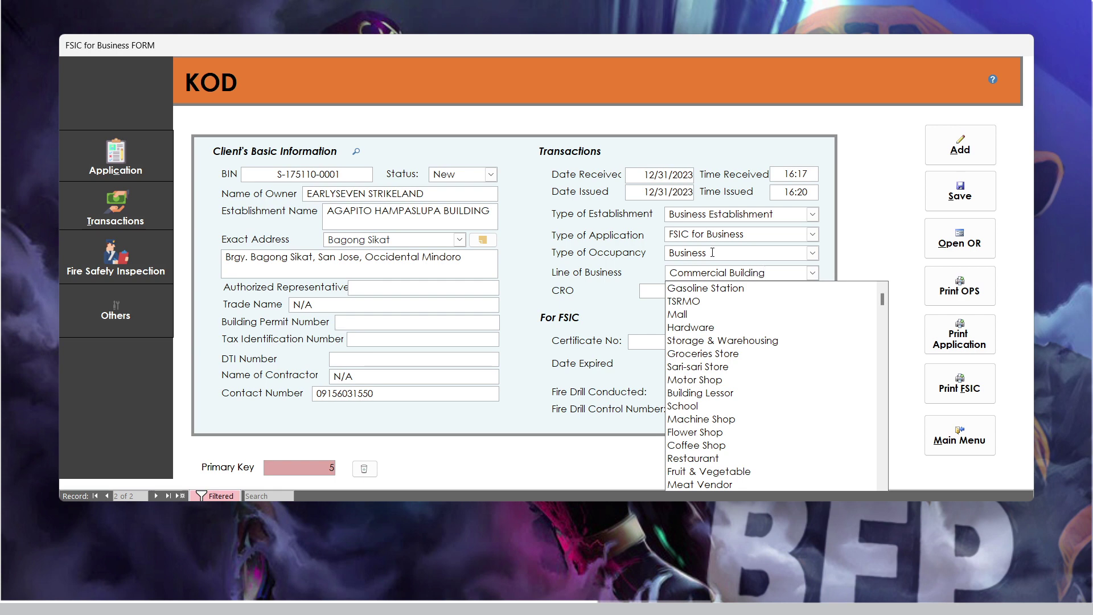
{"action": "key", "text": "Return"}
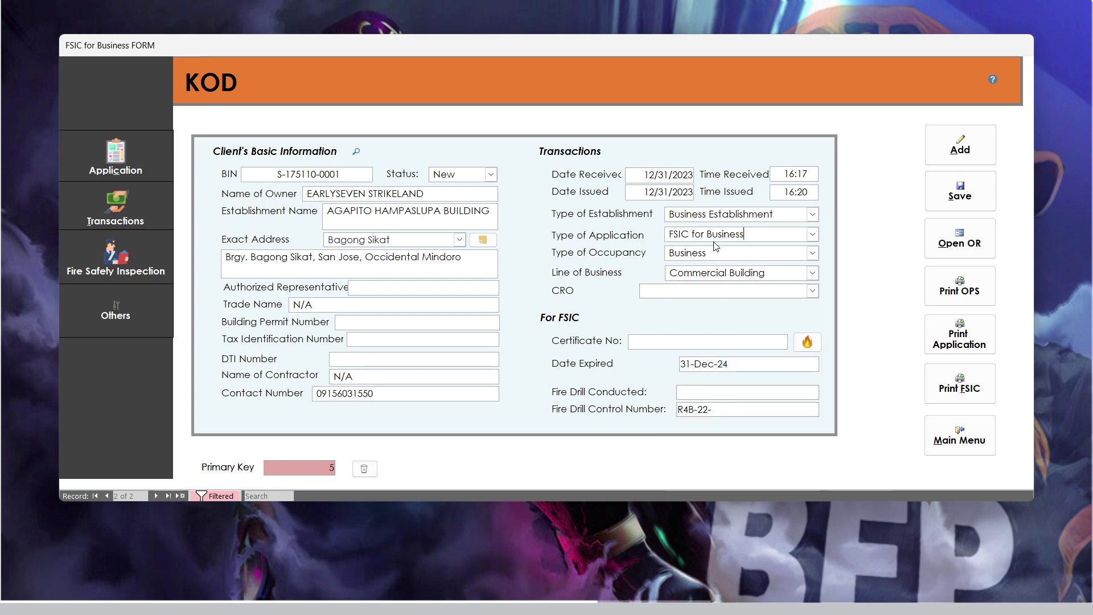
{"action": "left_click", "coordinate": [812, 291]}
{"action": "left_click", "coordinate": [793, 323]}
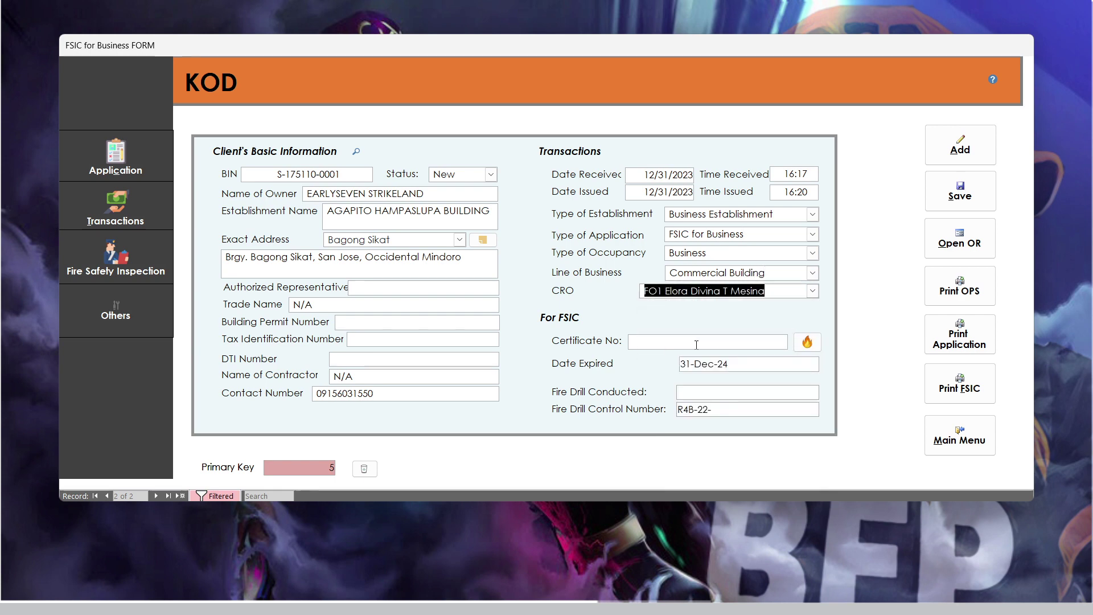
{"action": "key", "text": "Return"}
{"action": "left_click", "coordinate": [797, 346]}
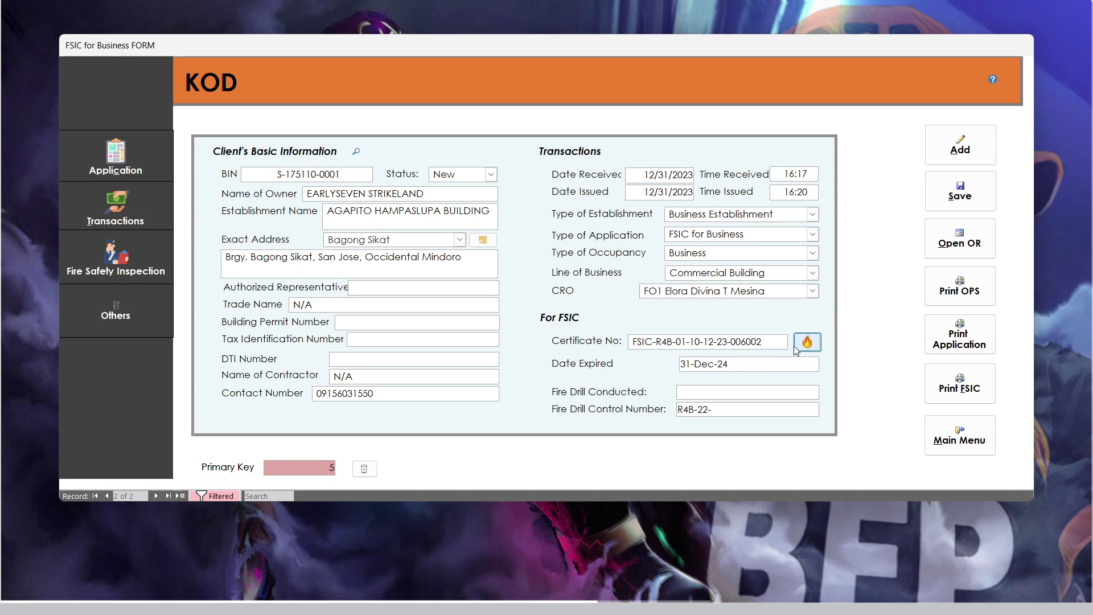
- Review the expiry date, date received and fire drill fields
{"action": "left_click", "coordinate": [744, 365]}
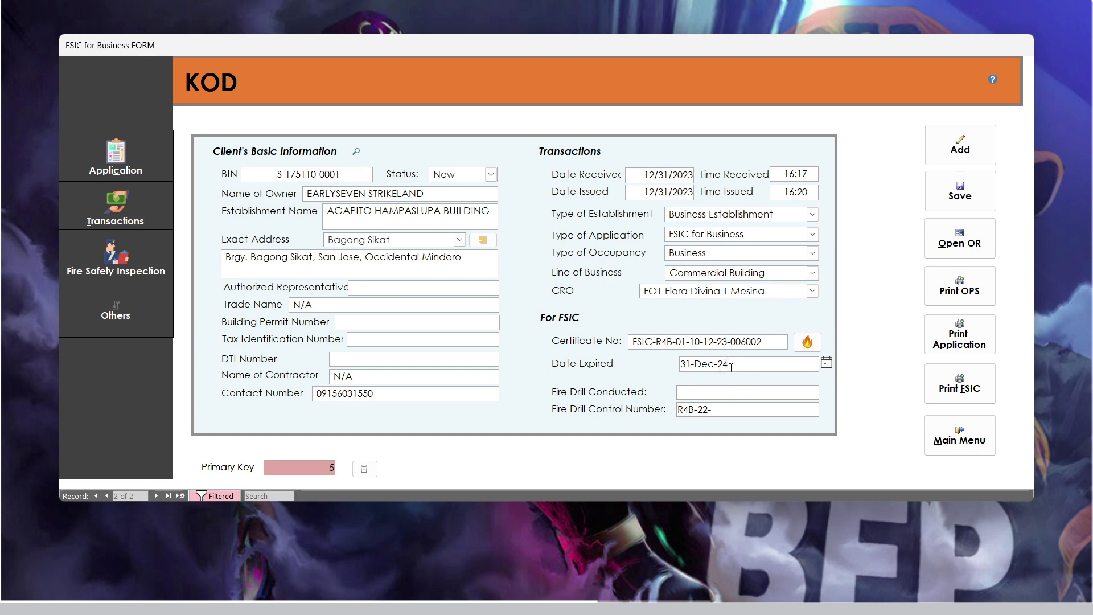
{"action": "left_click", "coordinate": [689, 175]}
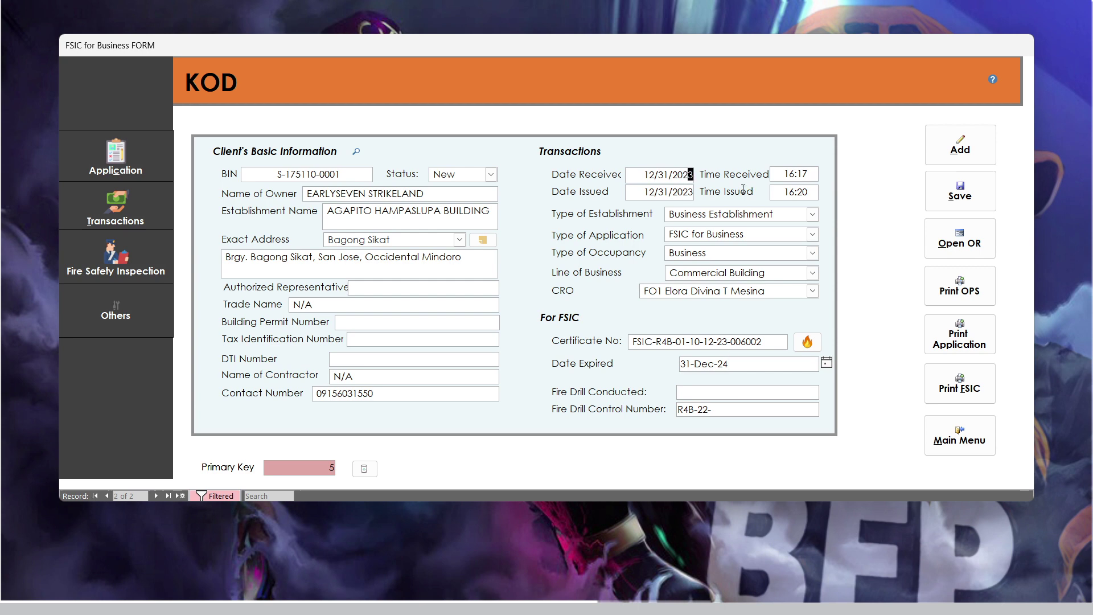
{"action": "left_click", "coordinate": [722, 370]}
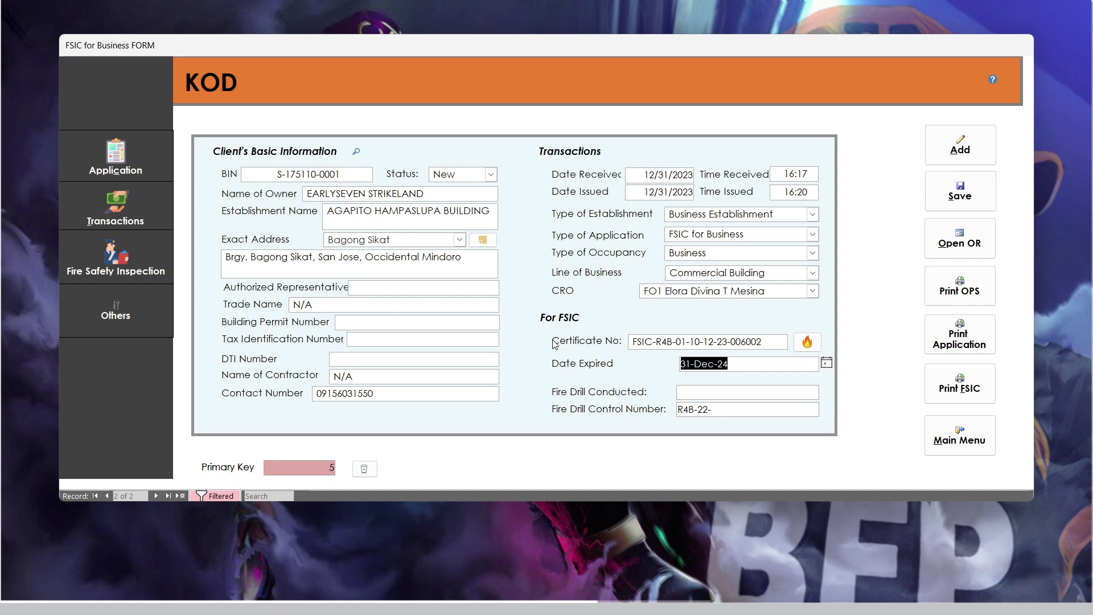
{"action": "left_click", "coordinate": [685, 388]}
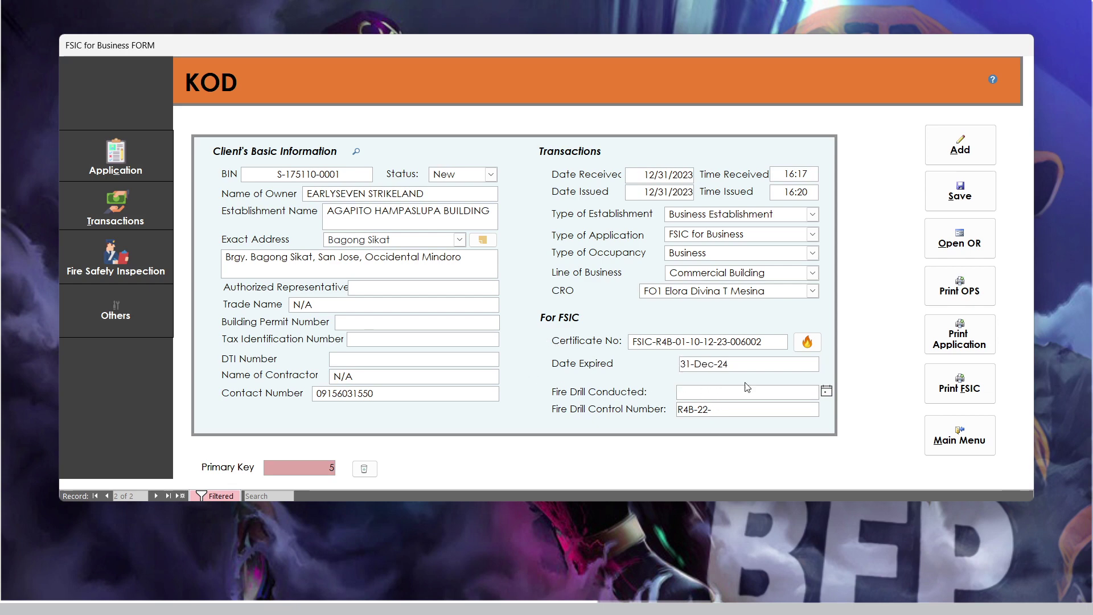
{"action": "left_click", "coordinate": [728, 405]}
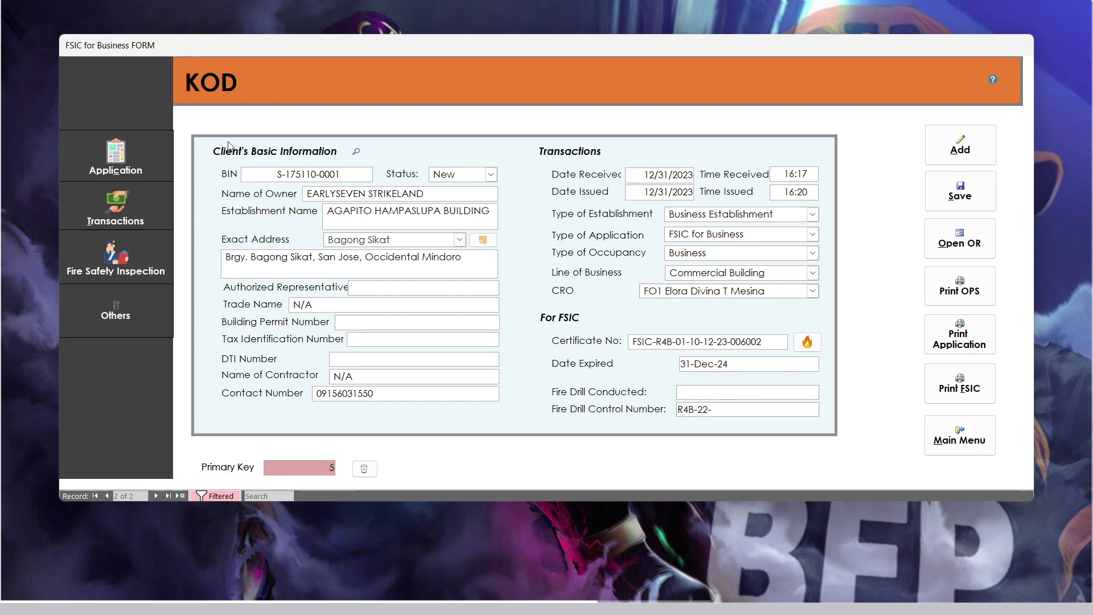
- On Transactions, generate the OPS number and enter basis 13950, giving a ₱2,092.50 inspection fee
{"action": "left_click", "coordinate": [164, 214]}
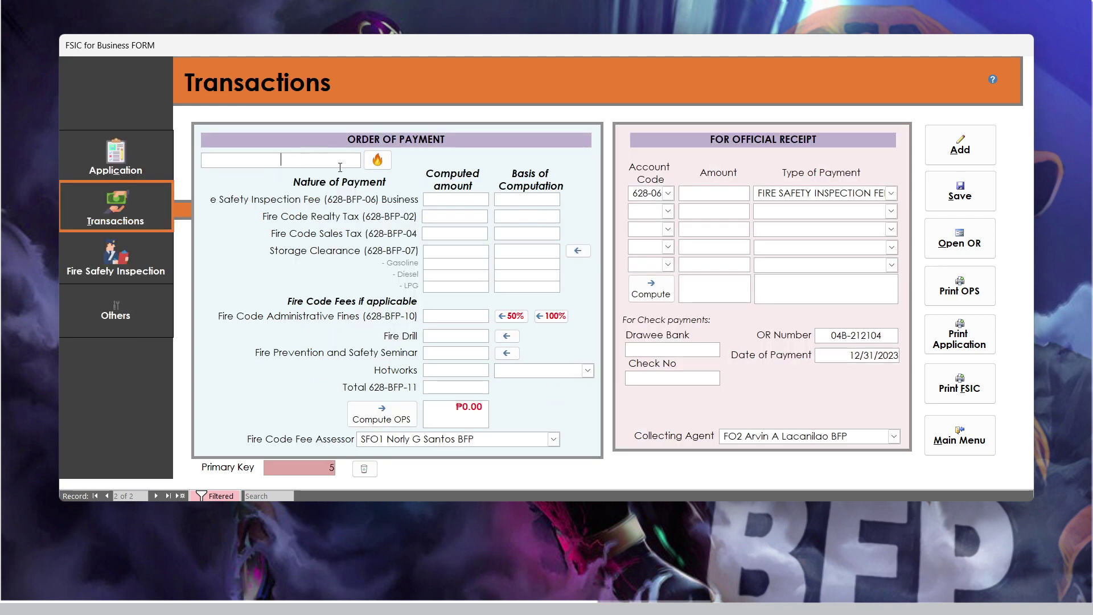
{"action": "left_click", "coordinate": [370, 164]}
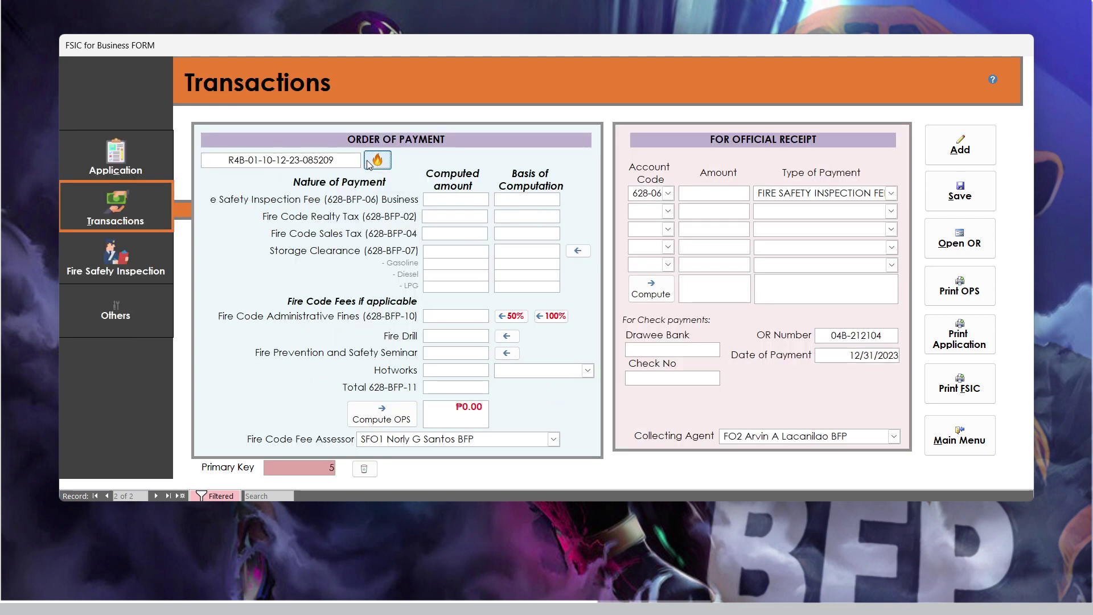
{"action": "left_click", "coordinate": [531, 202]}
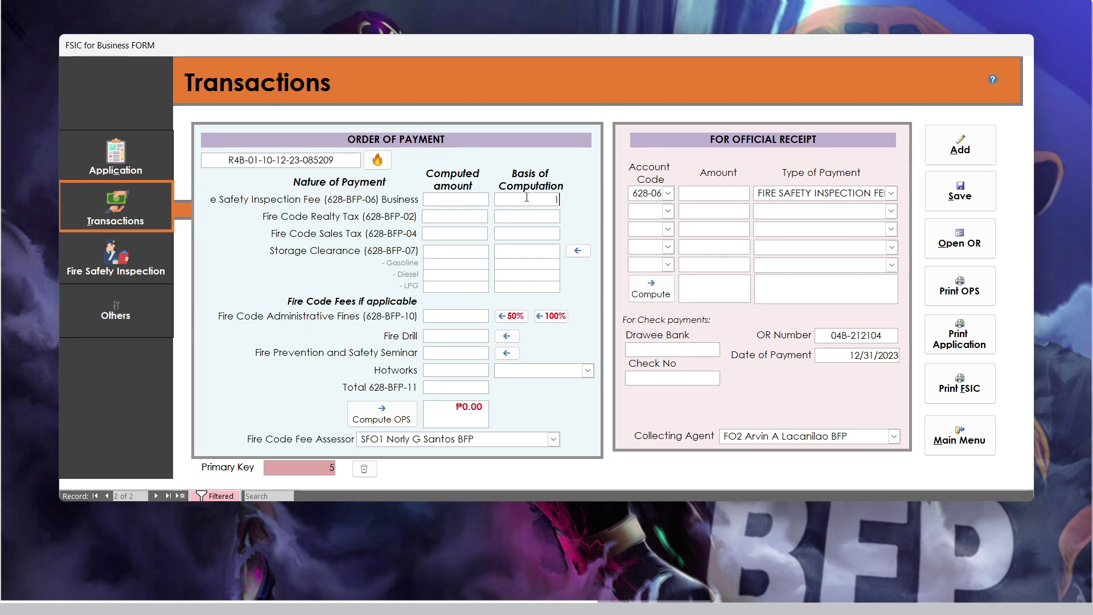
{"action": "type", "text": "139500"}
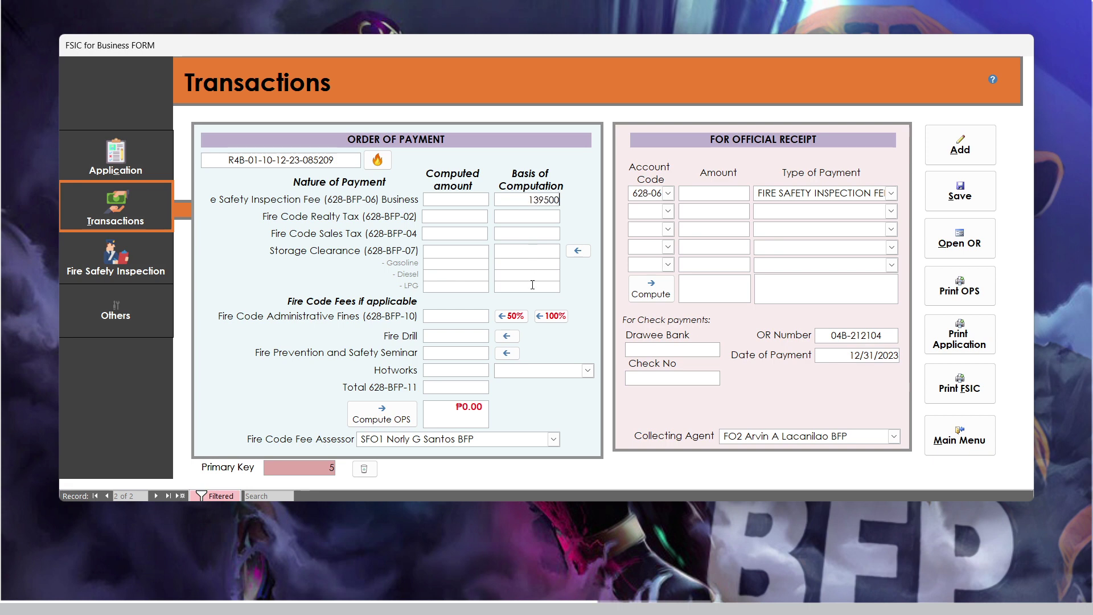
{"action": "key", "text": "BackSpace"}
{"action": "left_click", "coordinate": [442, 199]}
{"action": "left_click", "coordinate": [437, 202]}
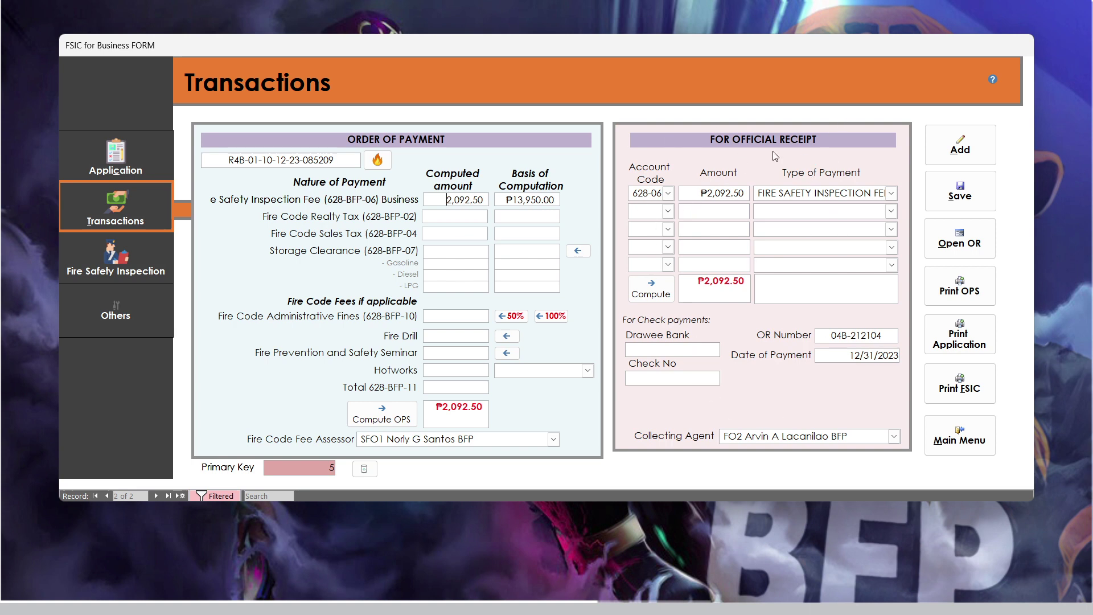
- Add ₱150.00 Fire Code Realty Tax, bringing the total to ₱2,242.50
{"action": "left_click", "coordinate": [424, 219]}
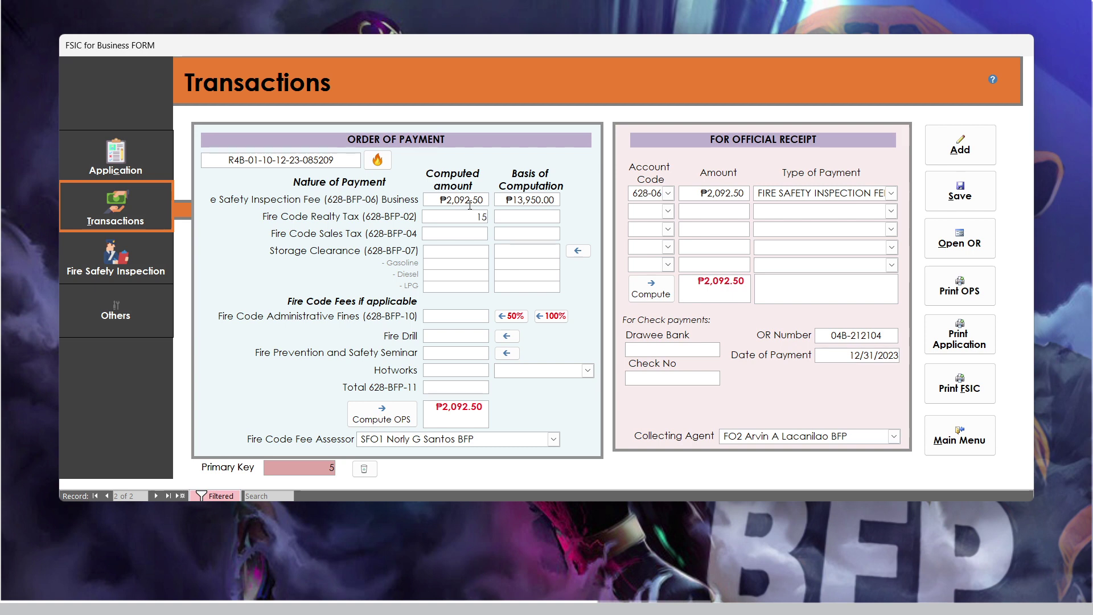
{"action": "left_click", "coordinate": [463, 235]}
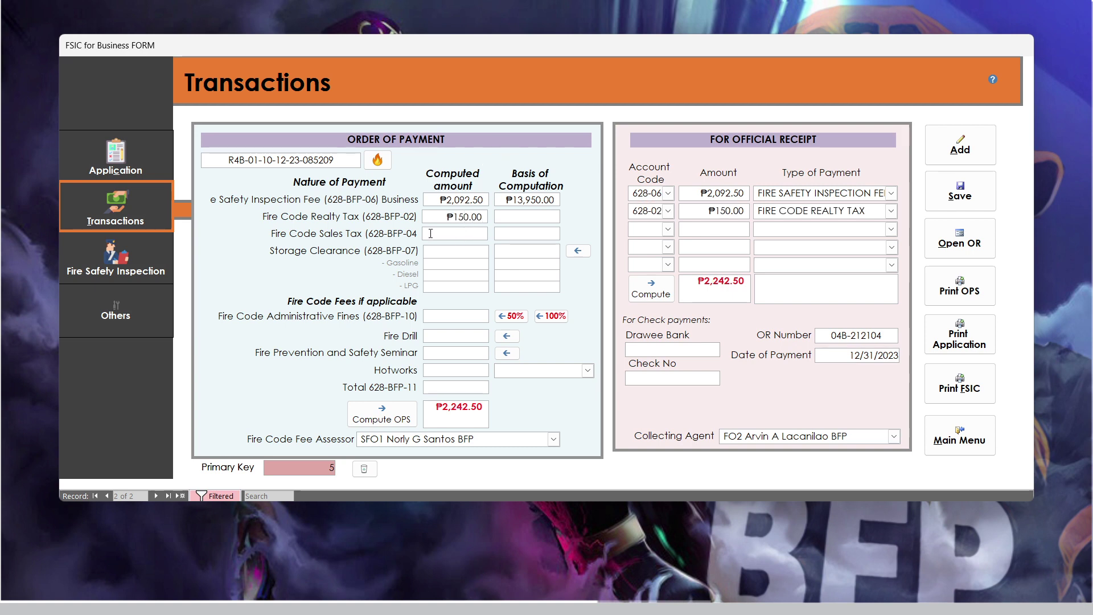
{"action": "left_click", "coordinate": [449, 254]}
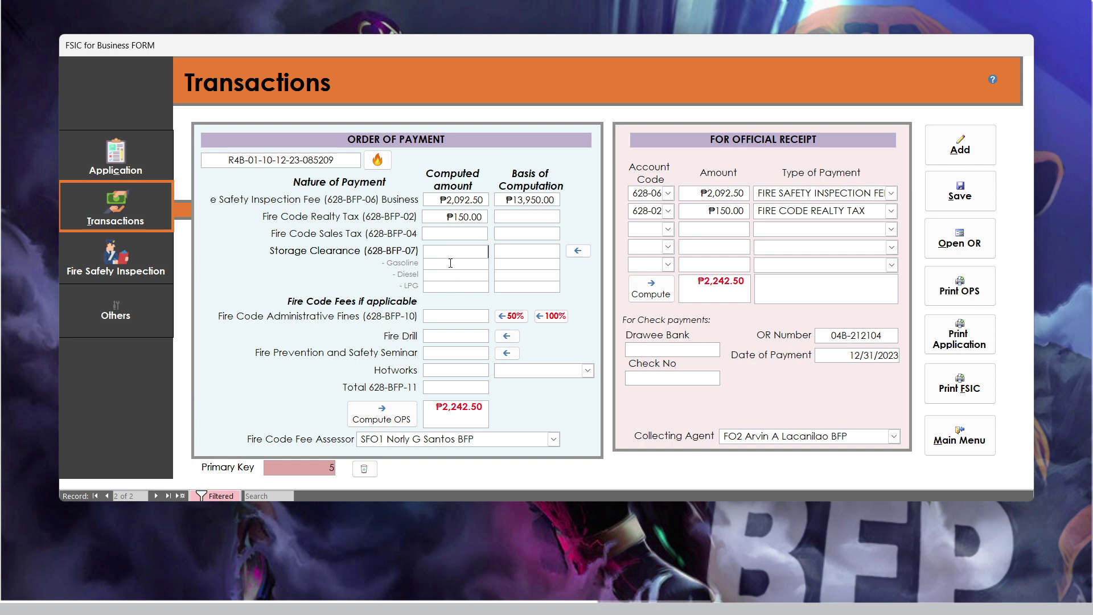
{"action": "left_click", "coordinate": [451, 273]}
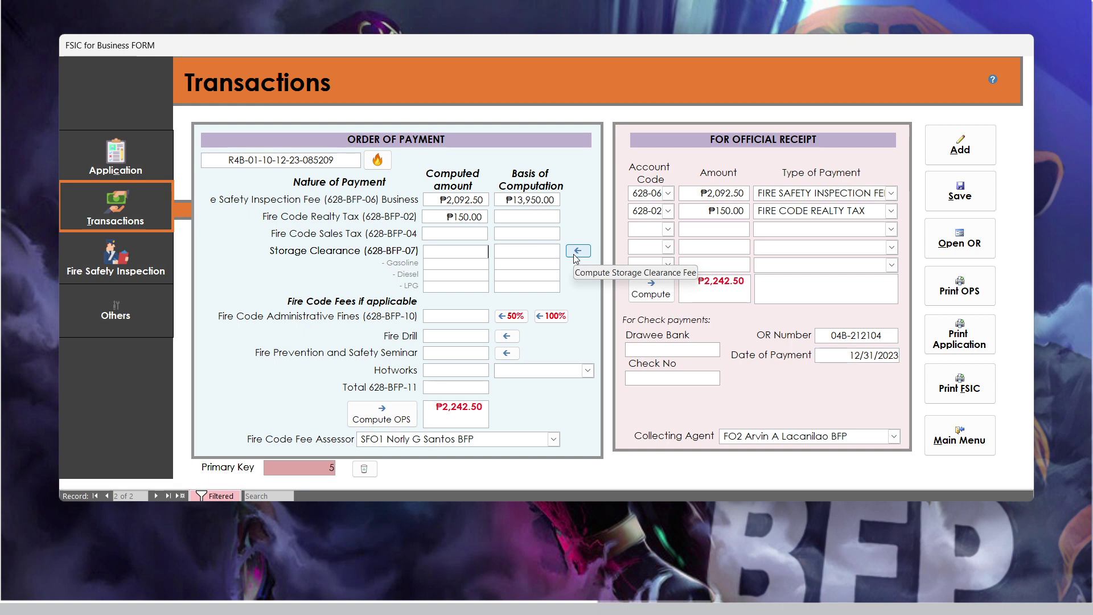
- In the Storage Clearance Fee calculator, enter 15000 litres gasoline for a ₱1,007.00 fee
{"action": "left_click", "coordinate": [576, 252]}
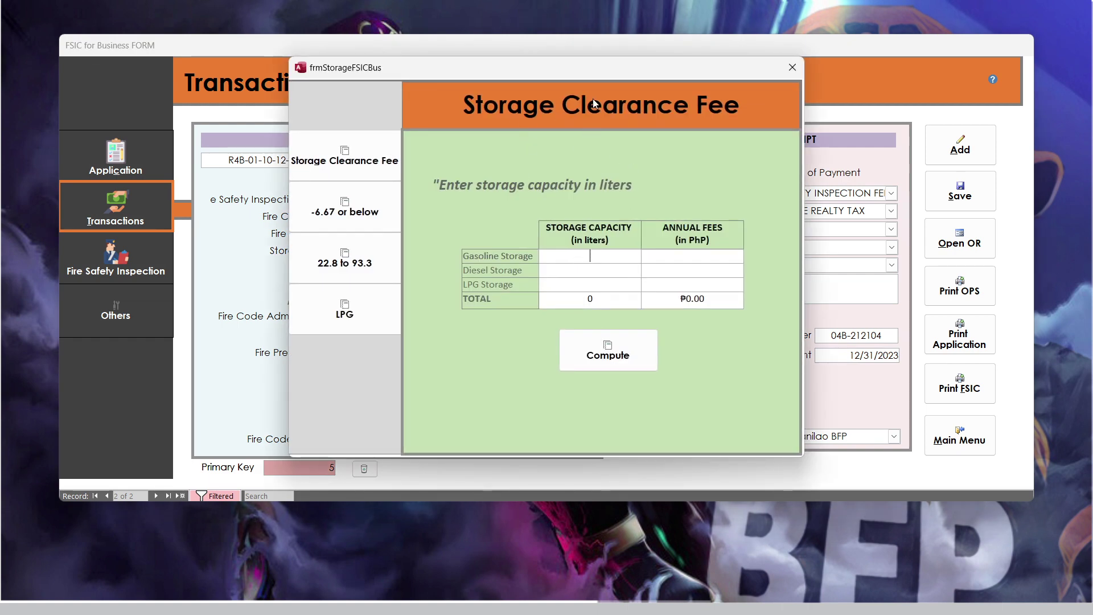
{"action": "left_click", "coordinate": [572, 258]}
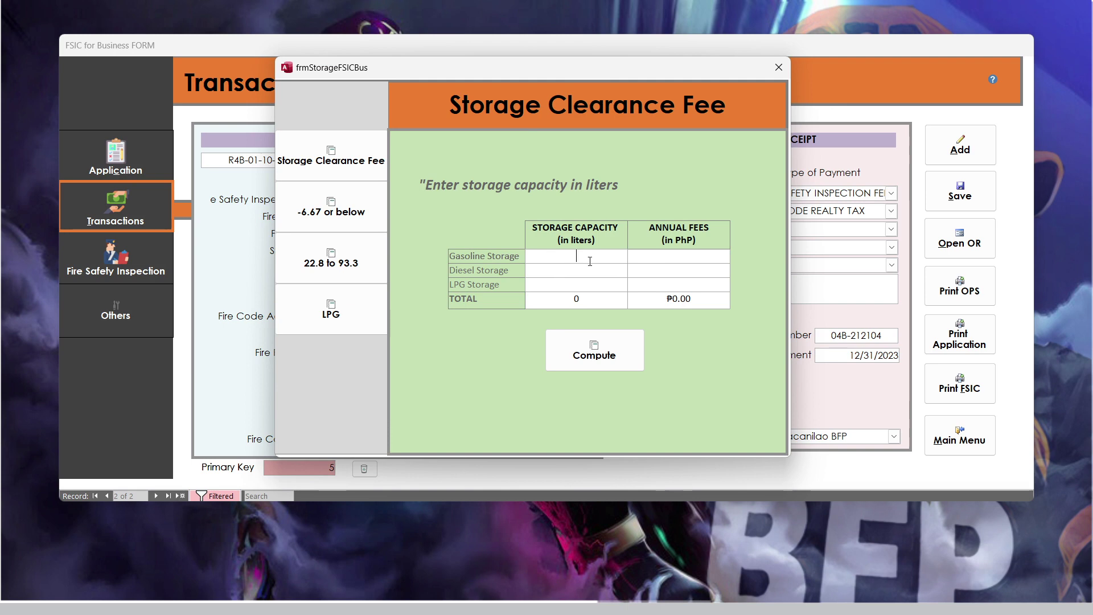
{"action": "type", "text": "15000"}
{"action": "key", "text": "Return"}
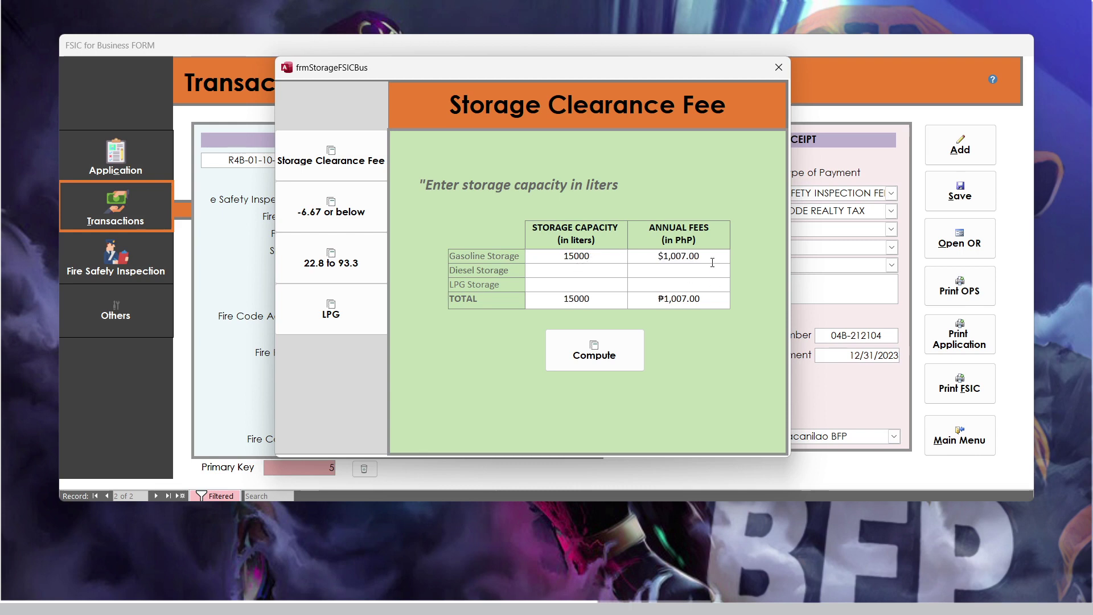
{"action": "left_click", "coordinate": [695, 254]}
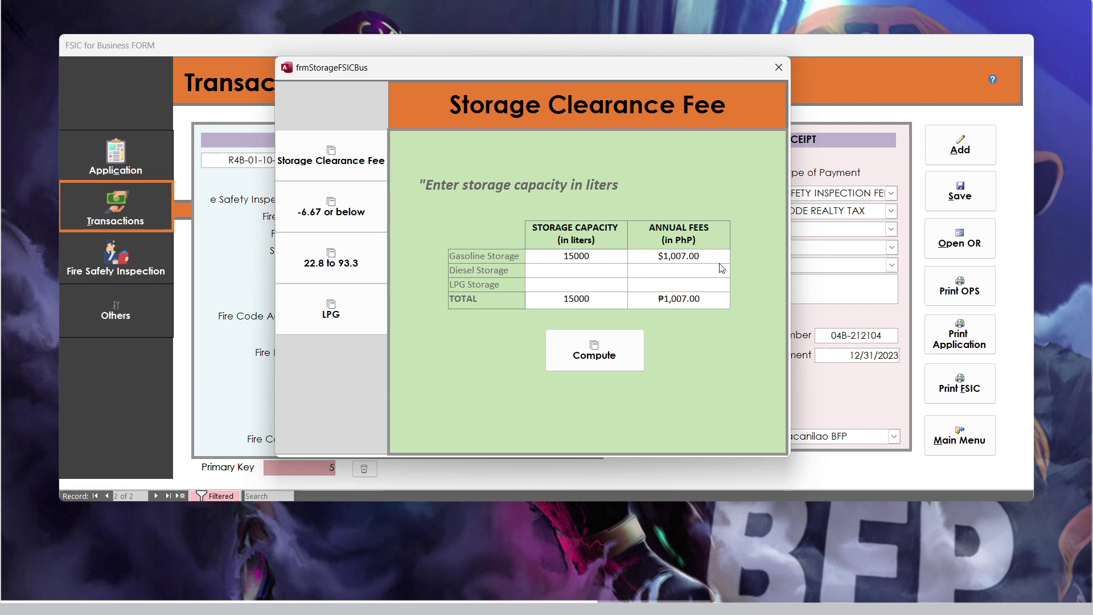
{"action": "left_click_drag", "start_coordinate": [702, 256], "coordinate": [656, 260]}
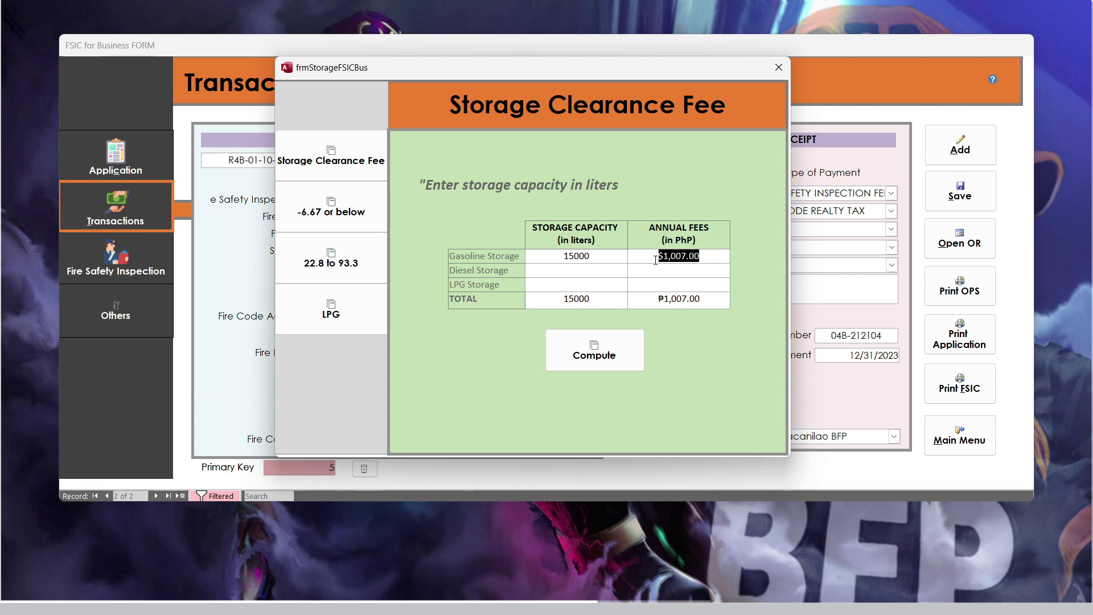
- Add 10000 litres diesel and 12000 litres LPG, returning ₱2,021.00 storage clearance
{"action": "left_click", "coordinate": [617, 269]}
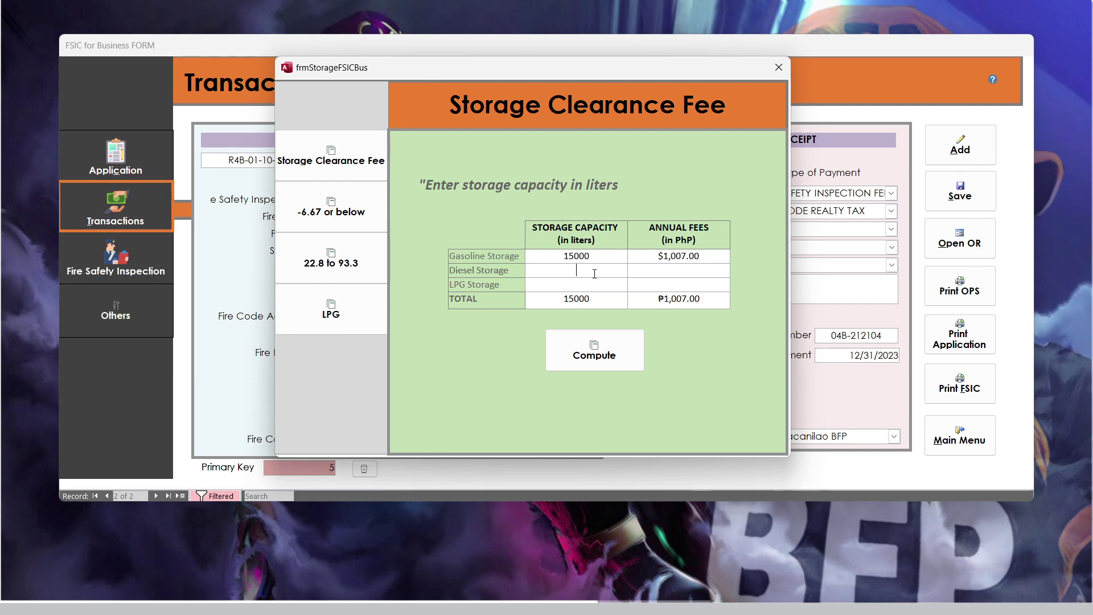
{"action": "type", "text": "10000"}
{"action": "left_click", "coordinate": [612, 282]}
{"action": "type", "text": "12000"}
{"action": "left_click", "coordinate": [604, 259]}
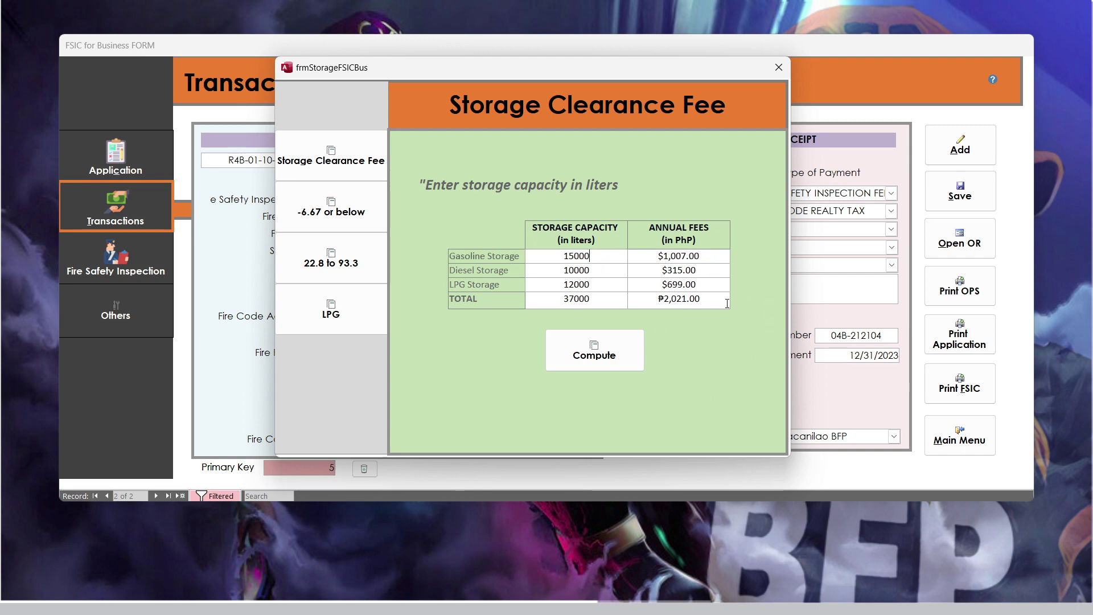
{"action": "left_click", "coordinate": [626, 356]}
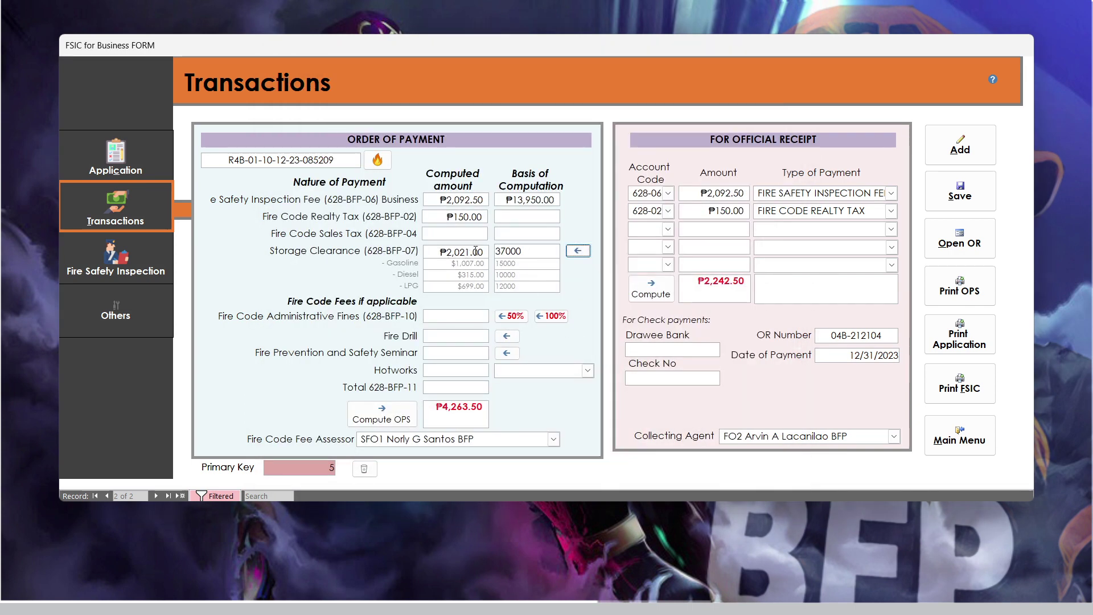
- Add the ₱1,000.00 Fire Drill and ₱2,000.00 Fire Prevention and Safety Seminar fees
{"action": "left_click", "coordinate": [436, 249]}
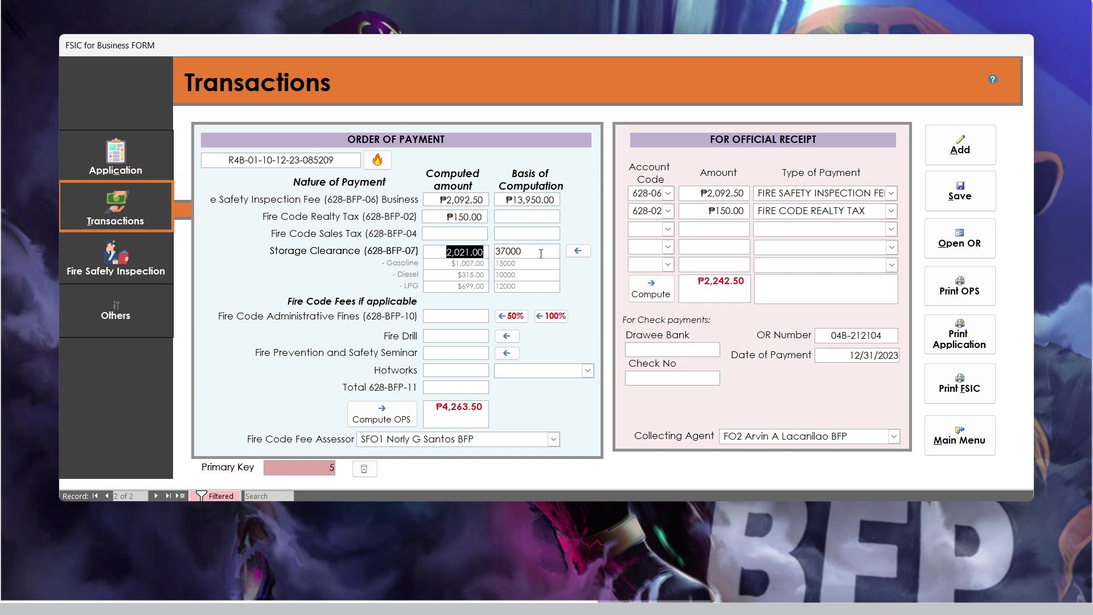
{"action": "left_click", "coordinate": [458, 274]}
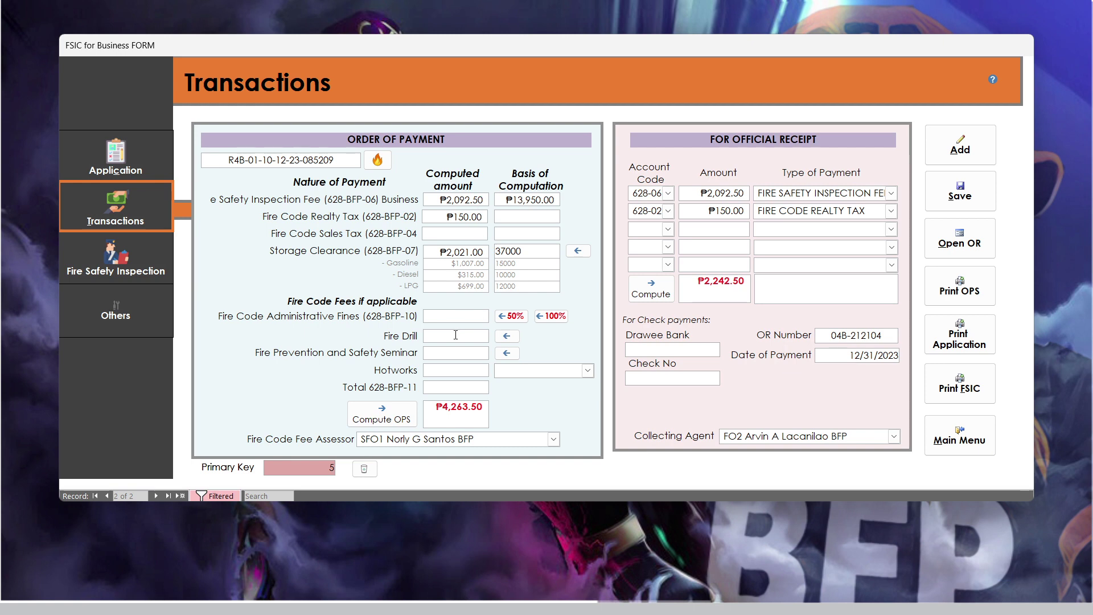
{"action": "left_click", "coordinate": [508, 337]}
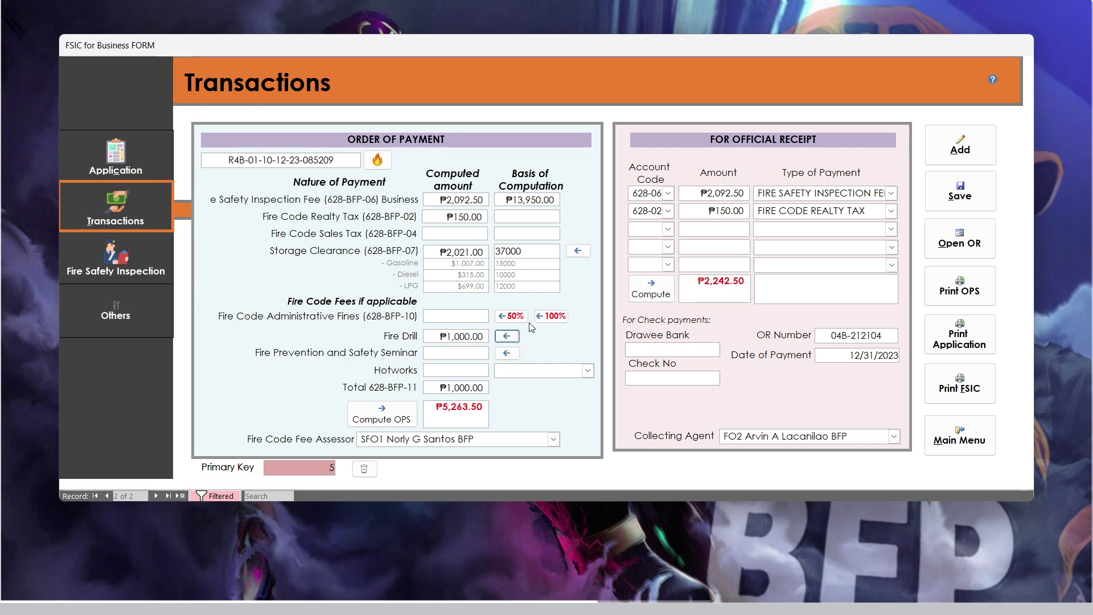
{"action": "left_click", "coordinate": [507, 353]}
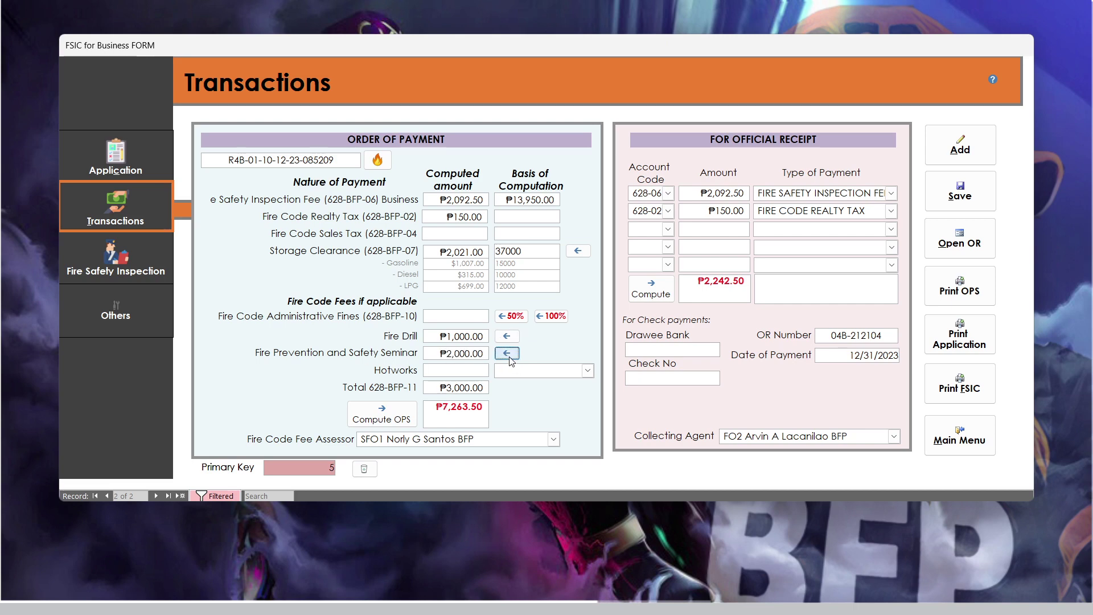
- Leave Hotworks empty and verify the ₱7,263.50 order of payment total
{"action": "left_click", "coordinate": [587, 371]}
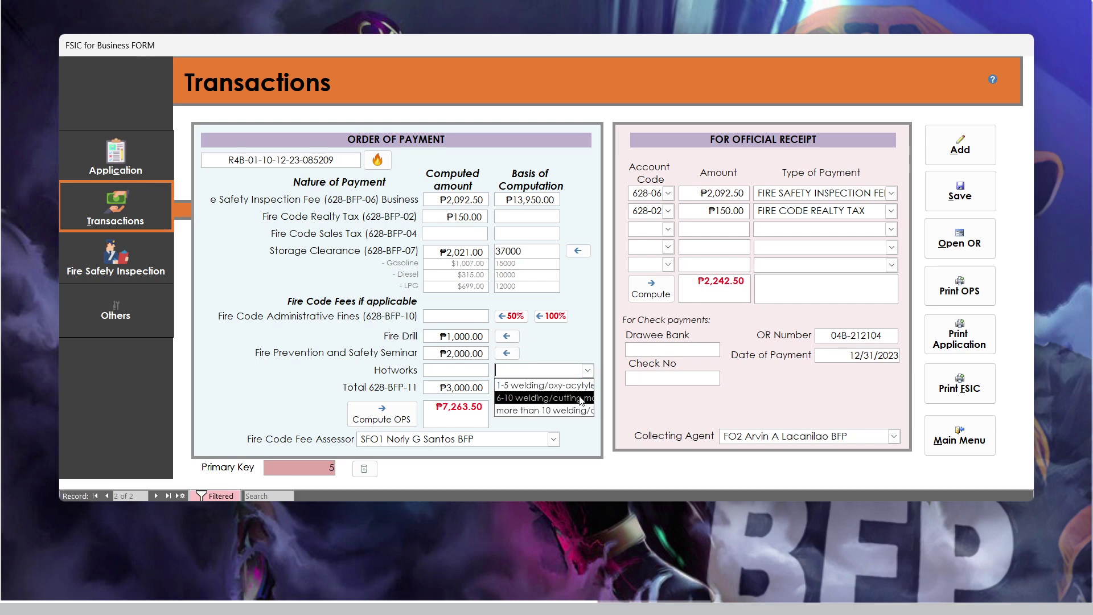
{"action": "left_click", "coordinate": [453, 370]}
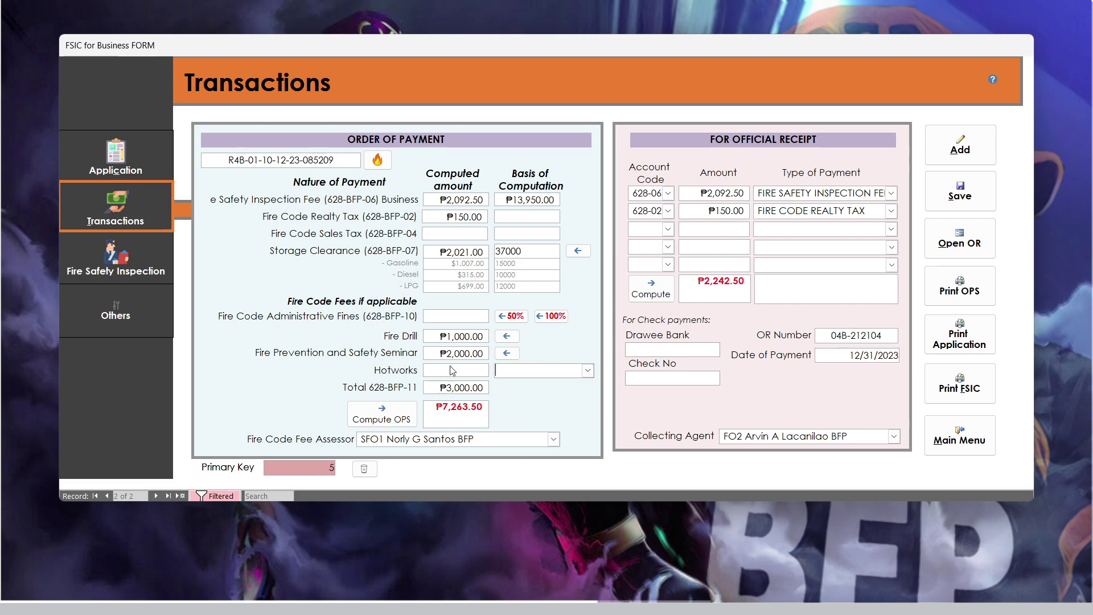
{"action": "left_click", "coordinate": [463, 403]}
{"action": "left_click_drag", "start_coordinate": [444, 409], "coordinate": [484, 410]}
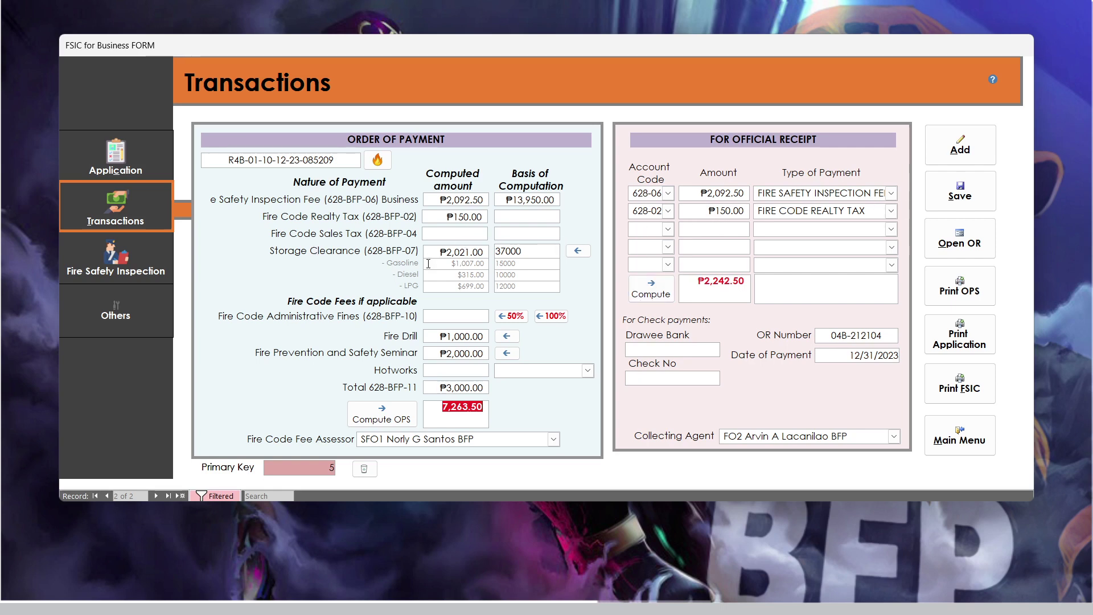
{"action": "left_click", "coordinate": [665, 231]}
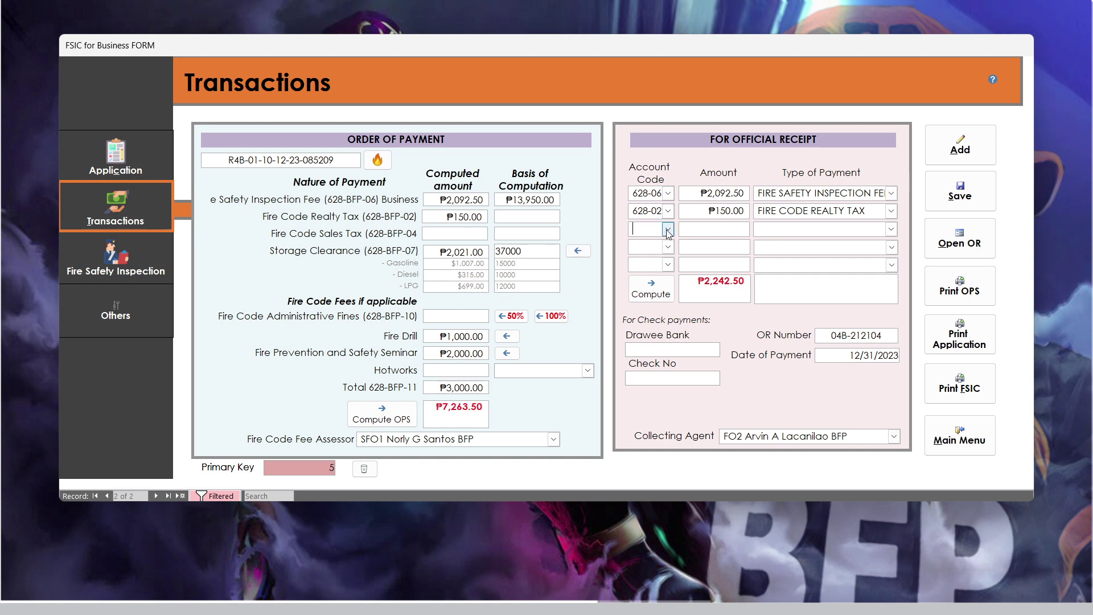
- Fill the third receipt line with 628-07, ₱2,021.00 and STORAGE CLEARANCE FEE, then try saving
{"action": "left_click", "coordinate": [666, 323]}
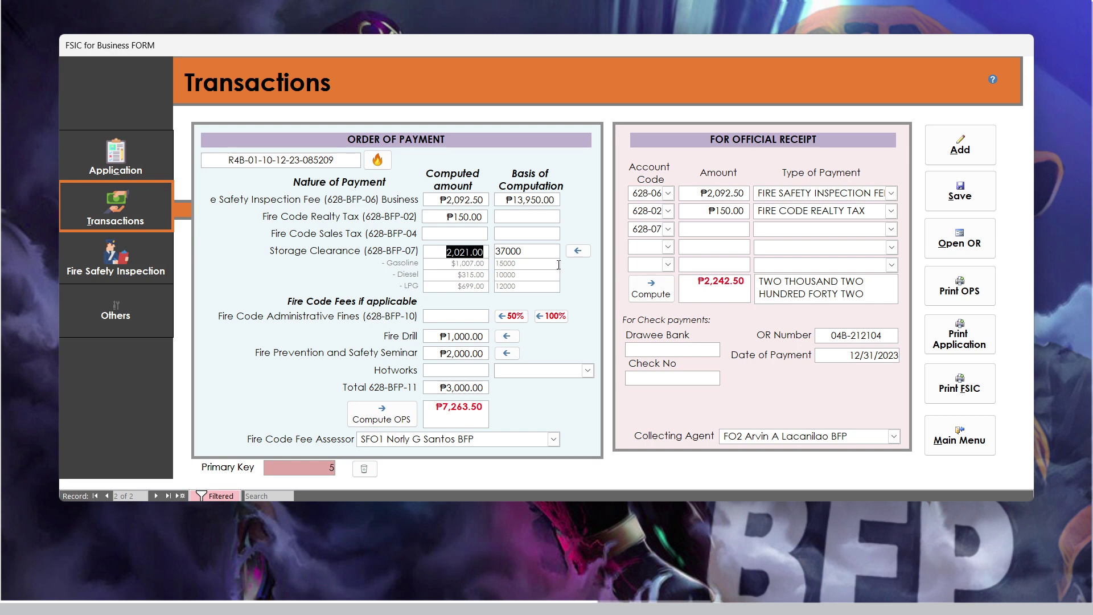
{"action": "left_click", "coordinate": [708, 234]}
{"action": "type", "text": "2,021.00"}
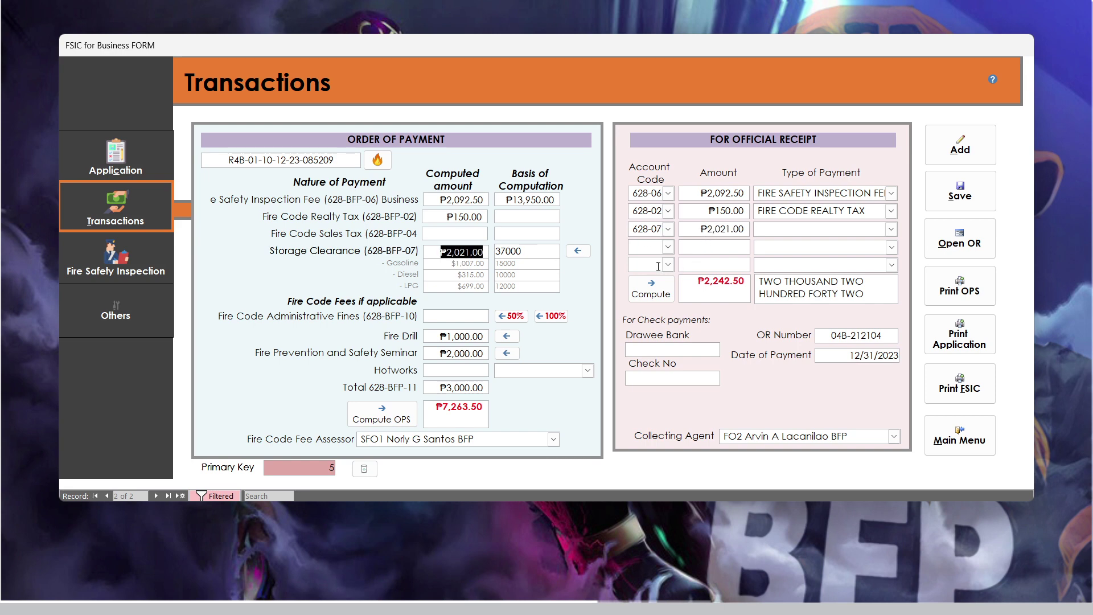
{"action": "left_click", "coordinate": [891, 229]}
{"action": "left_click", "coordinate": [848, 285]}
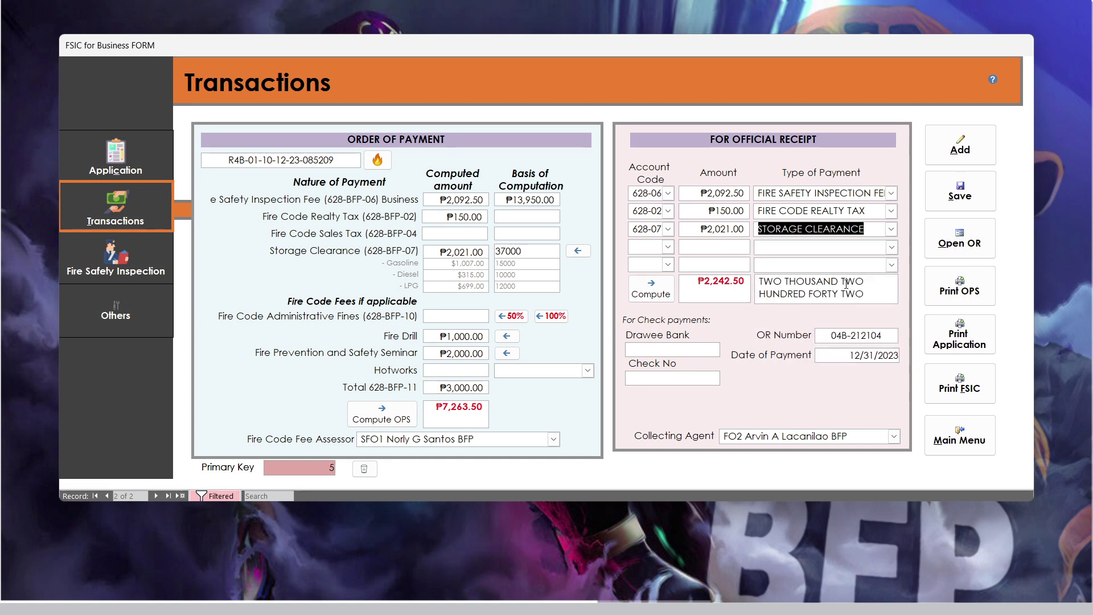
{"action": "key", "text": "End"}
{"action": "type", "text": "fee"}
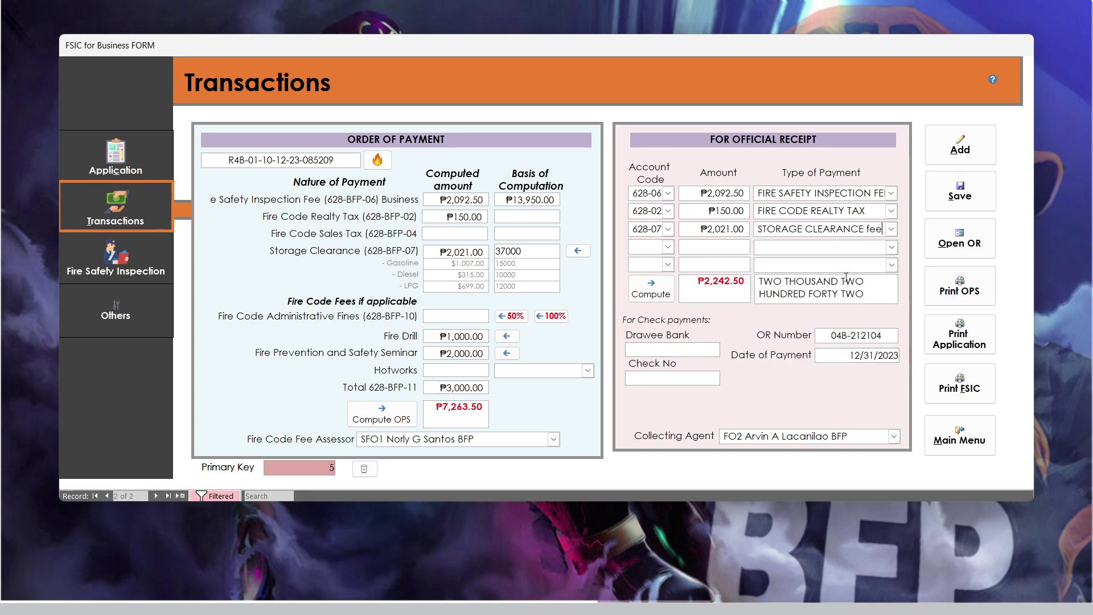
{"action": "key", "text": "BackSpace"}
{"action": "key", "text": "BackSpace"}
{"action": "key", "text": "BackSpace"}
{"action": "type", "text": "FEE"}
{"action": "left_click", "coordinate": [721, 258]}
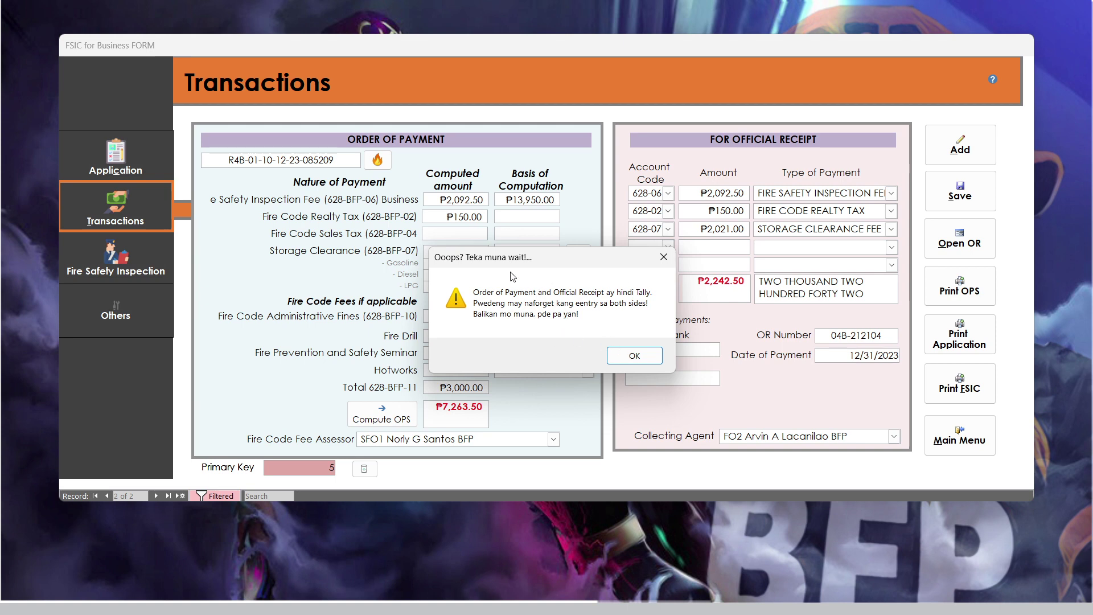
- Dismiss the tally warning and review the Fire Drill, Seminar and 3,000.00 subtotal amounts
{"action": "left_click", "coordinate": [661, 259]}
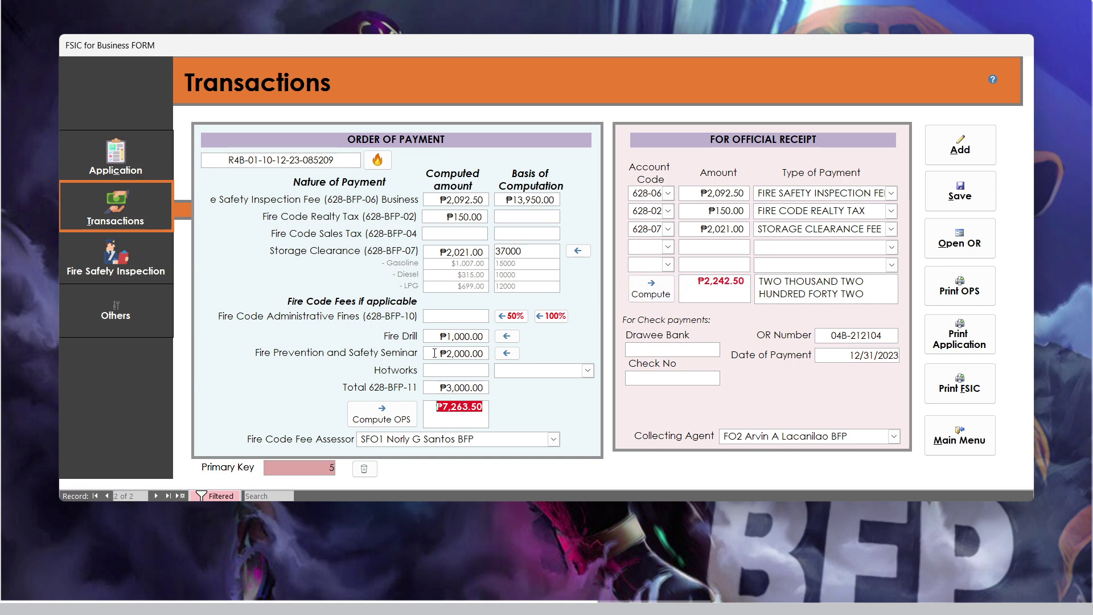
{"action": "left_click", "coordinate": [412, 337]}
{"action": "left_click", "coordinate": [356, 356]}
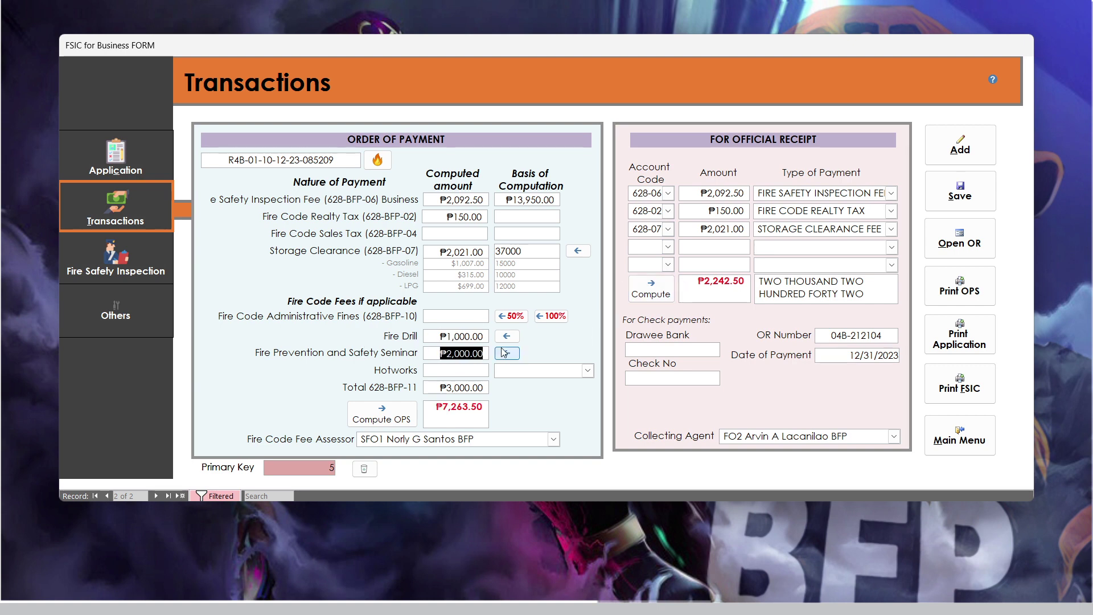
{"action": "left_click", "coordinate": [470, 340]}
{"action": "left_click", "coordinate": [458, 358]}
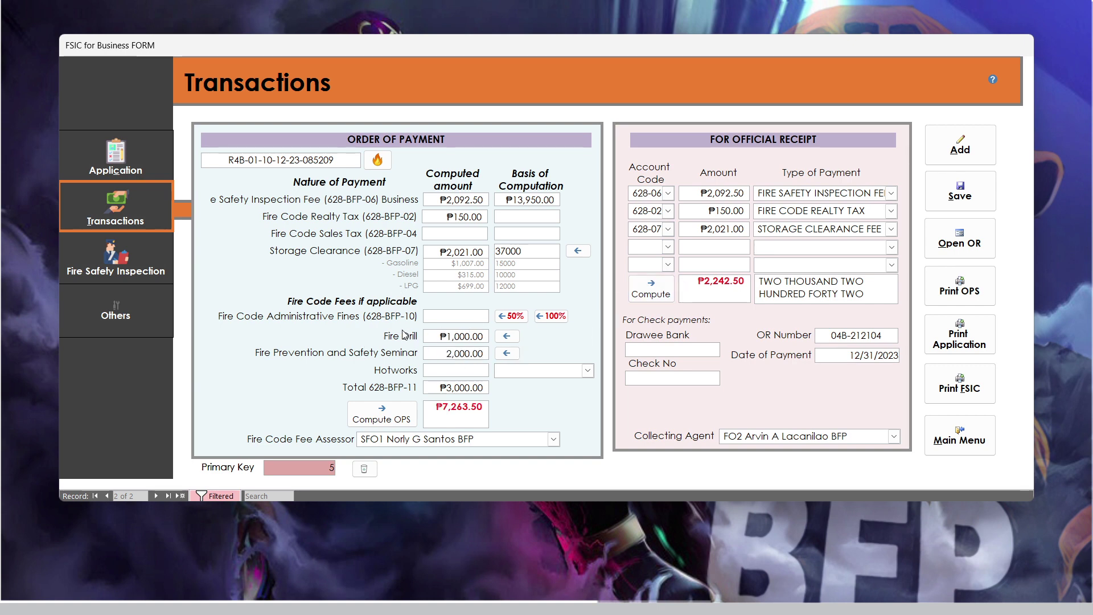
{"action": "left_click", "coordinate": [395, 385]}
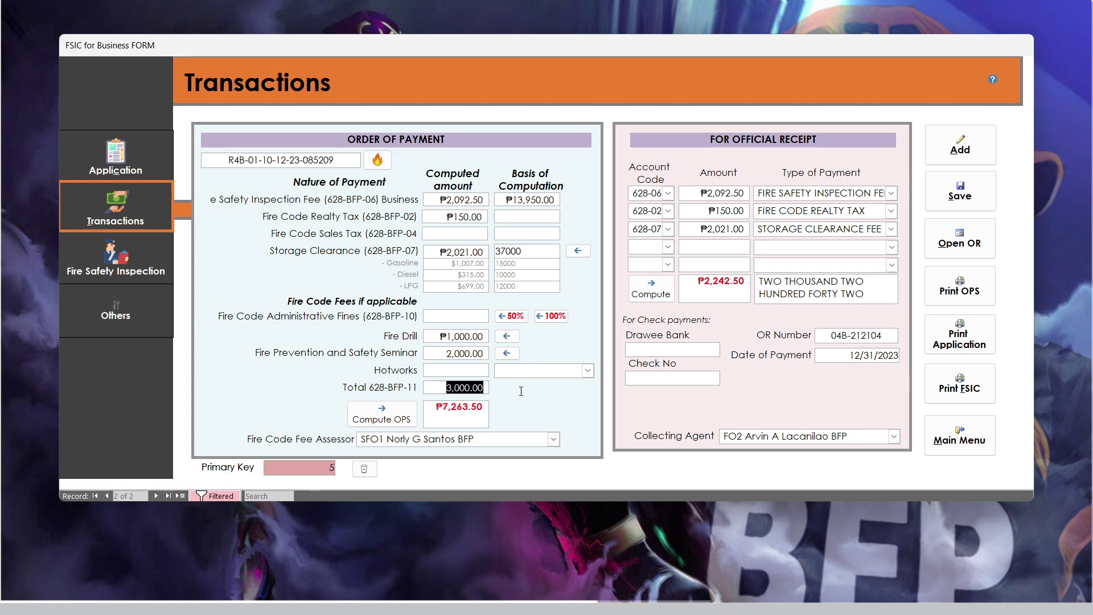
- Add a fourth receipt line: 628-11, ₱3,000.00, OTHER FEES/Fire Drill&Seminar
{"action": "left_click", "coordinate": [669, 249]}
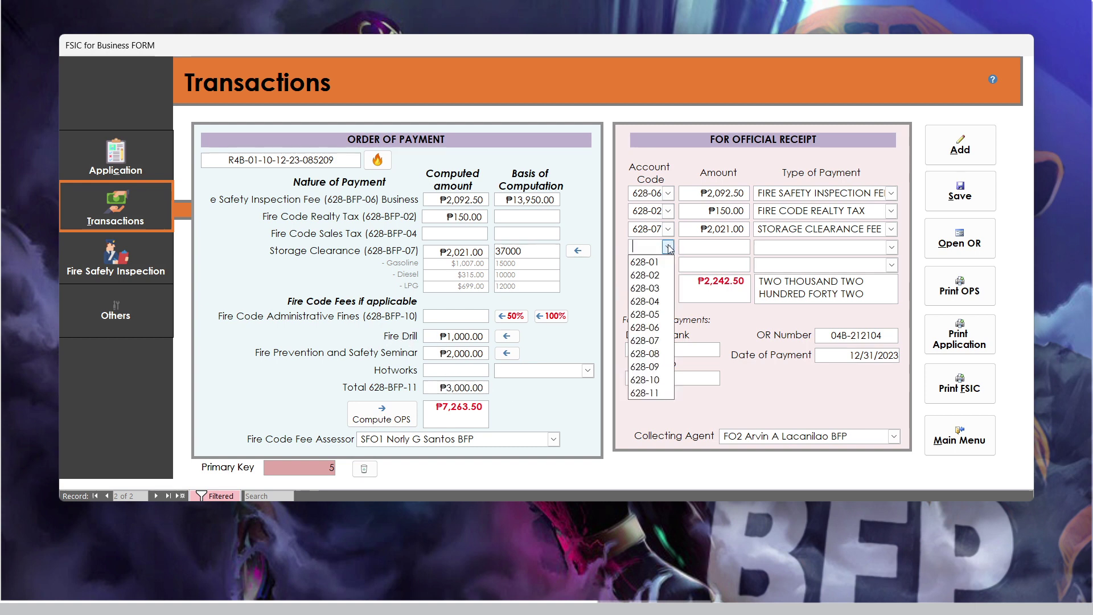
{"action": "left_click", "coordinate": [649, 390]}
{"action": "left_click", "coordinate": [707, 247]}
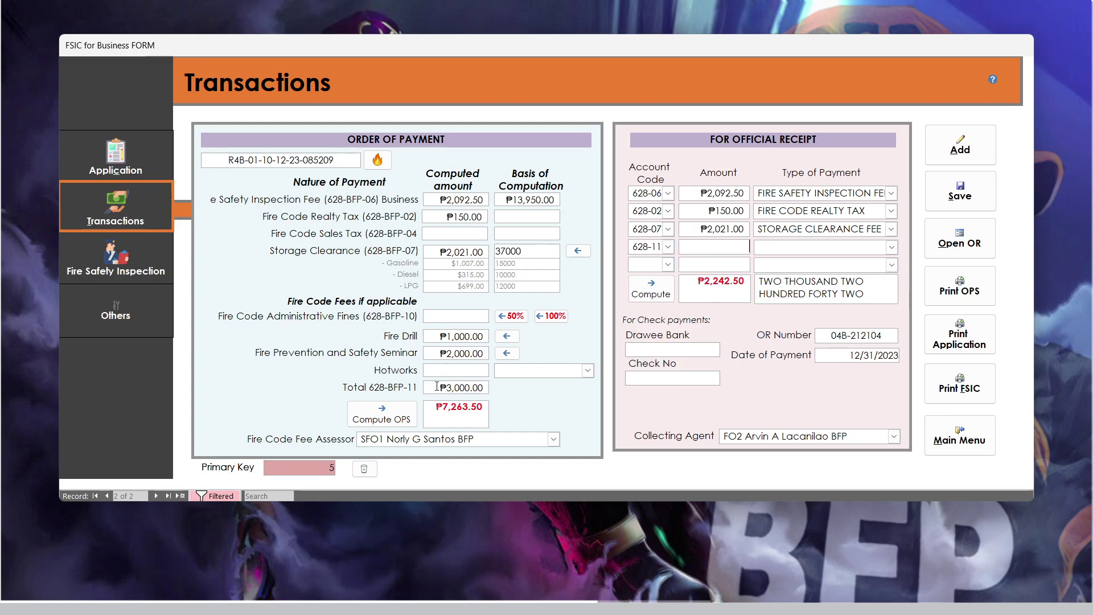
{"action": "double_click", "coordinate": [436, 386]}
{"action": "key", "text": "ctrl+c"}
{"action": "left_click", "coordinate": [708, 247]}
{"action": "key", "text": "ctrl+v"}
{"action": "left_click", "coordinate": [891, 247]}
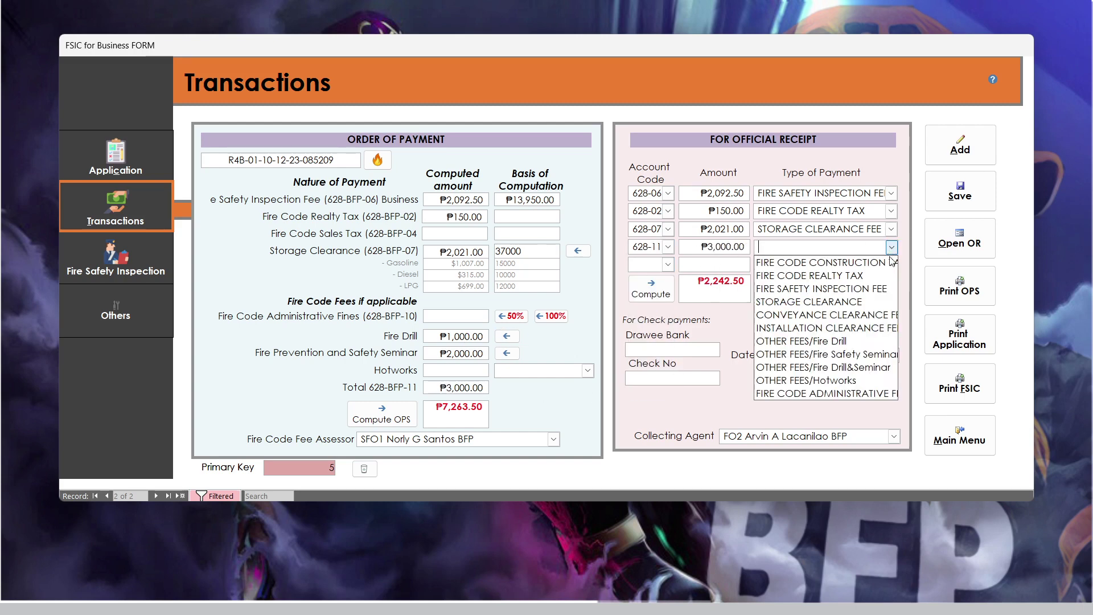
{"action": "left_click", "coordinate": [858, 372]}
{"action": "left_click", "coordinate": [707, 206]}
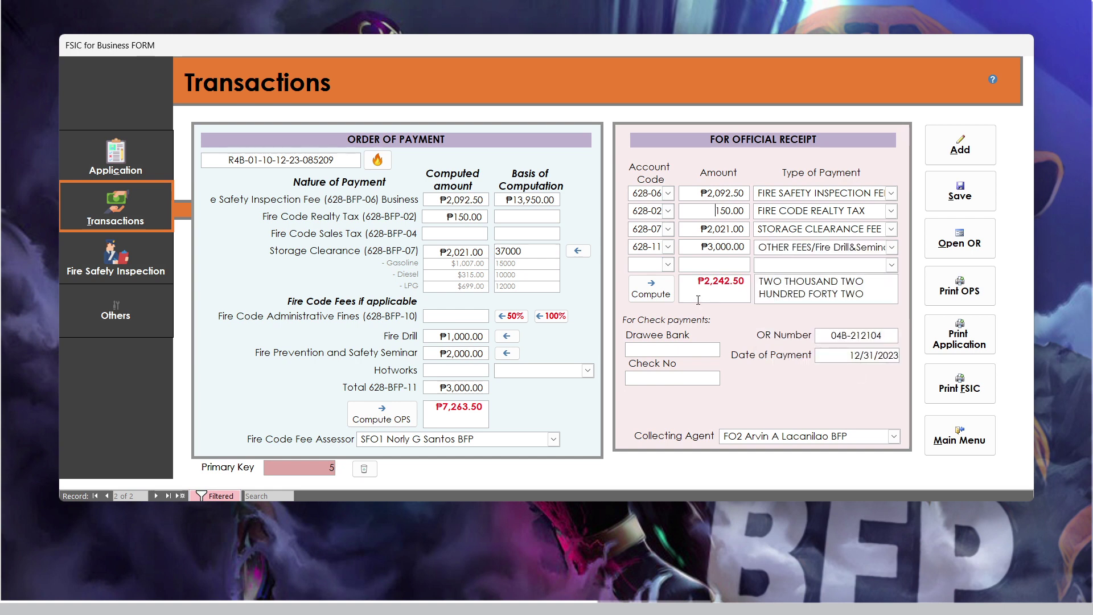
- Verify the receipt total matches the ₱7,263.50 order and check the amount in words
{"action": "left_click", "coordinate": [651, 288]}
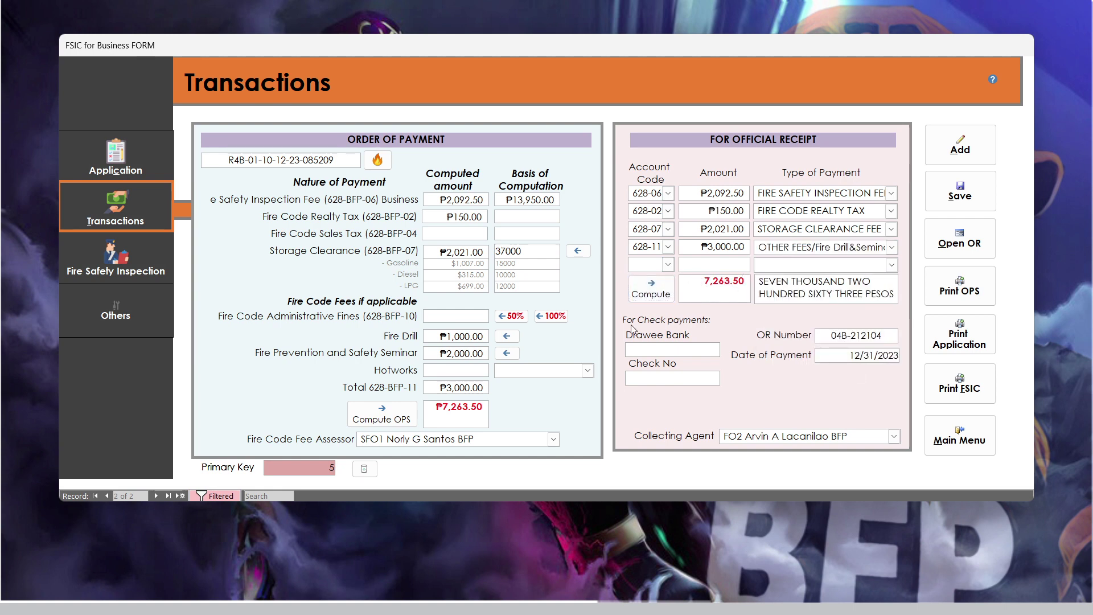
{"action": "left_click_drag", "start_coordinate": [436, 406], "coordinate": [483, 406]}
{"action": "left_click", "coordinate": [719, 290]}
{"action": "left_click_drag", "start_coordinate": [762, 282], "coordinate": [826, 298]}
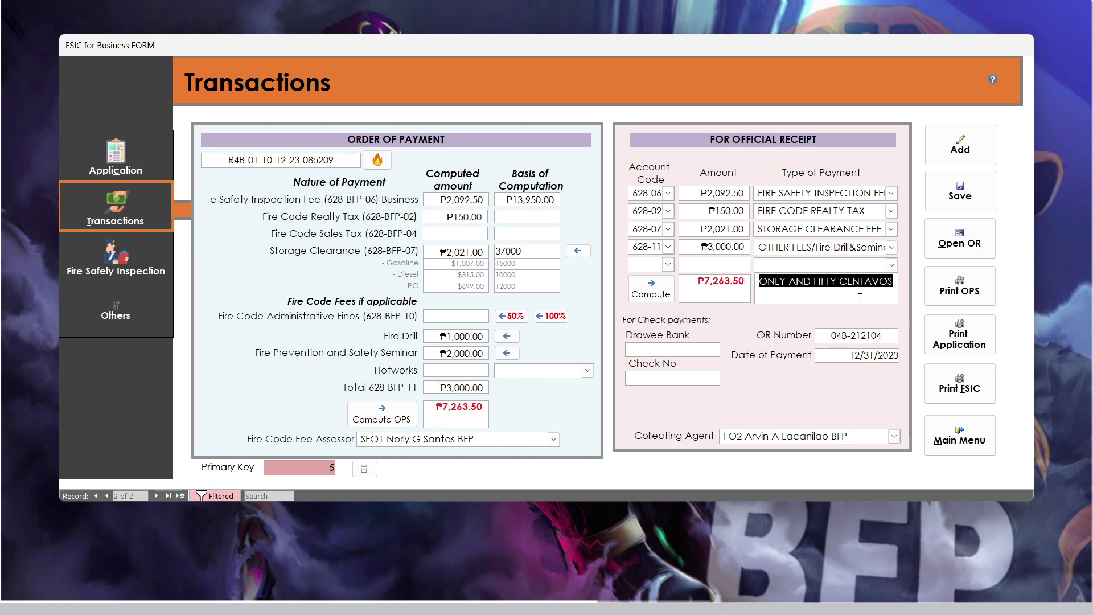
{"action": "left_click", "coordinate": [826, 285]}
{"action": "left_click_drag", "start_coordinate": [774, 298], "coordinate": [718, 280]}
{"action": "left_click", "coordinate": [777, 283]}
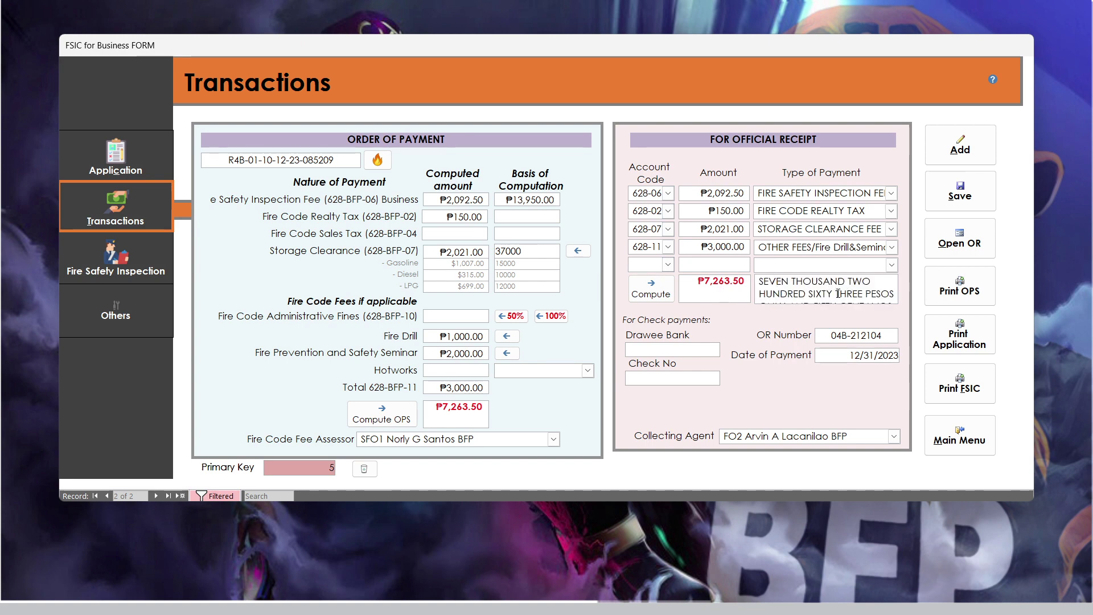
{"action": "scroll", "coordinate": [838, 294], "scroll_direction": "down", "scroll_amount": 1}
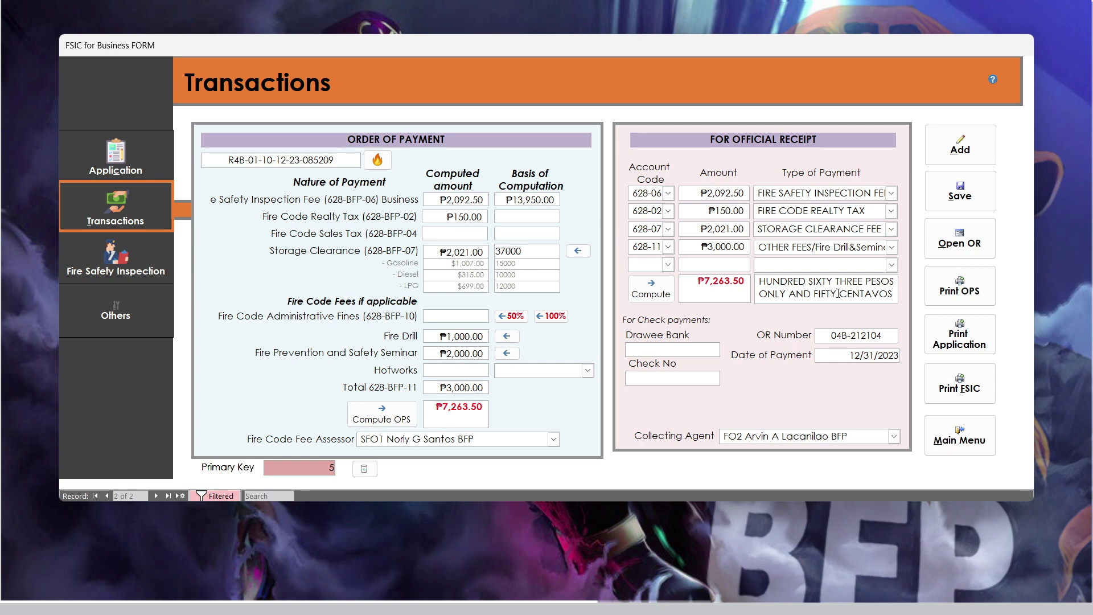
{"action": "key", "text": "Left"}
{"action": "left_click_drag", "start_coordinate": [839, 294], "coordinate": [810, 281]}
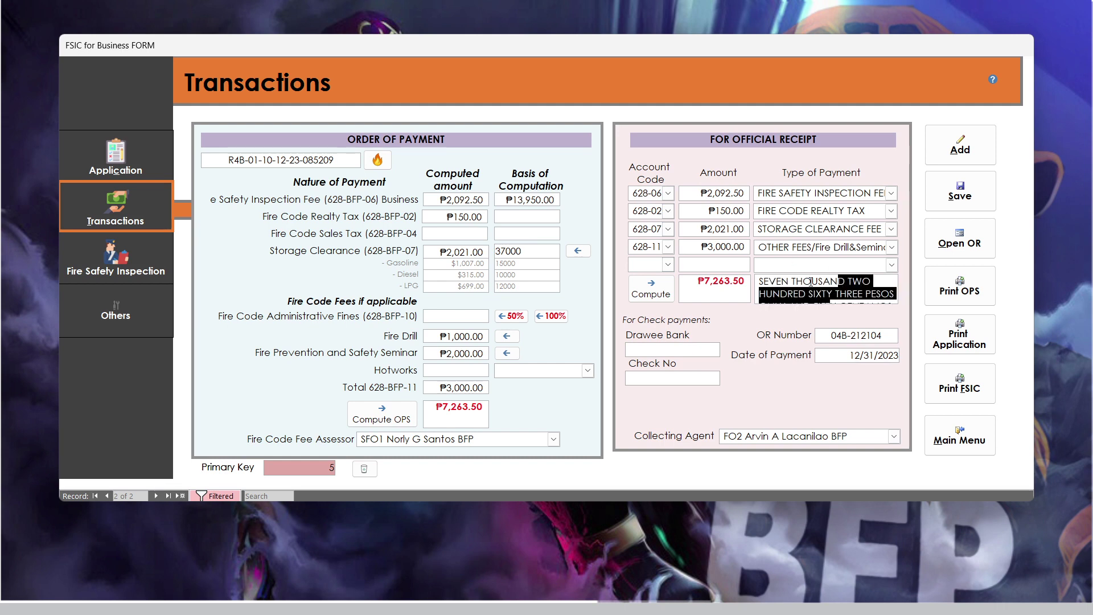
{"action": "left_click", "coordinate": [803, 281]}
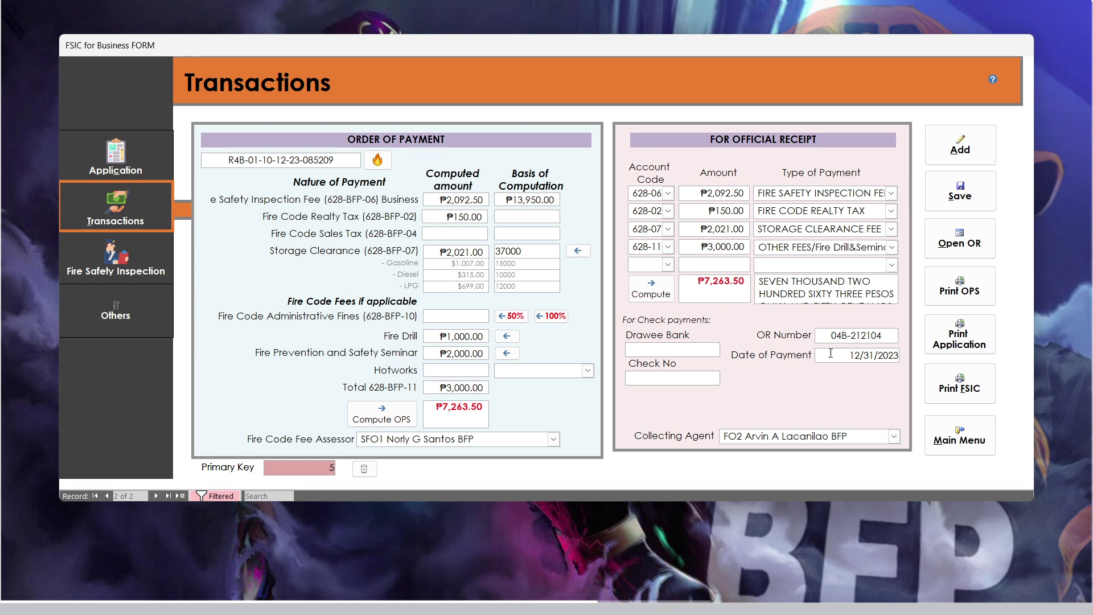
- Complete the OR Number with 789 and save the transaction record, confirming Yes
{"action": "left_click", "coordinate": [895, 341]}
{"action": "type", "text": "789"}
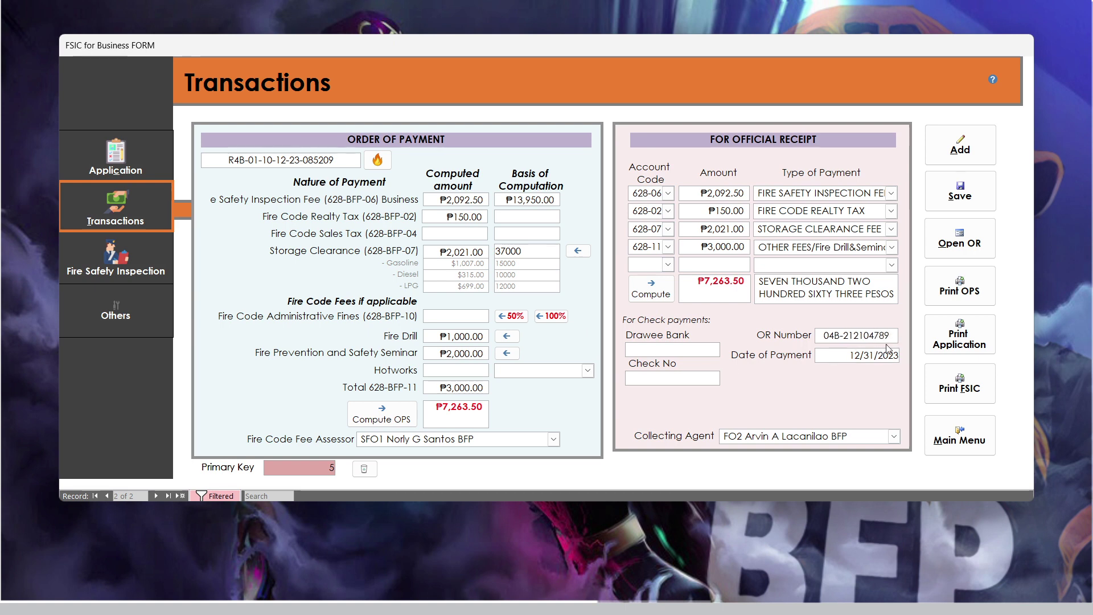
{"action": "left_click", "coordinate": [949, 198]}
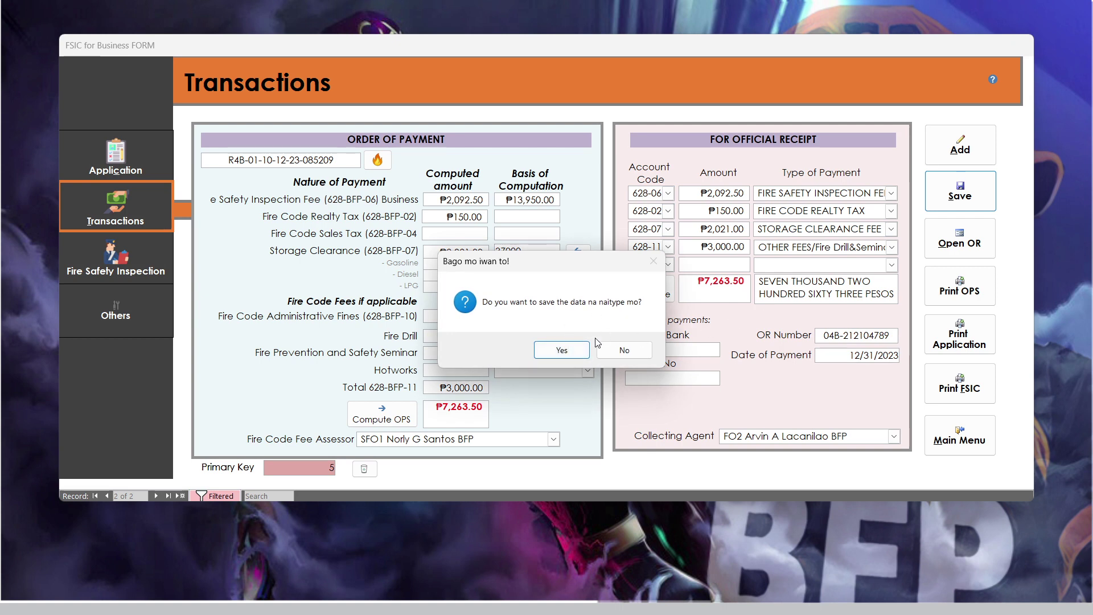
{"action": "left_click", "coordinate": [586, 349]}
{"action": "left_click", "coordinate": [596, 349]}
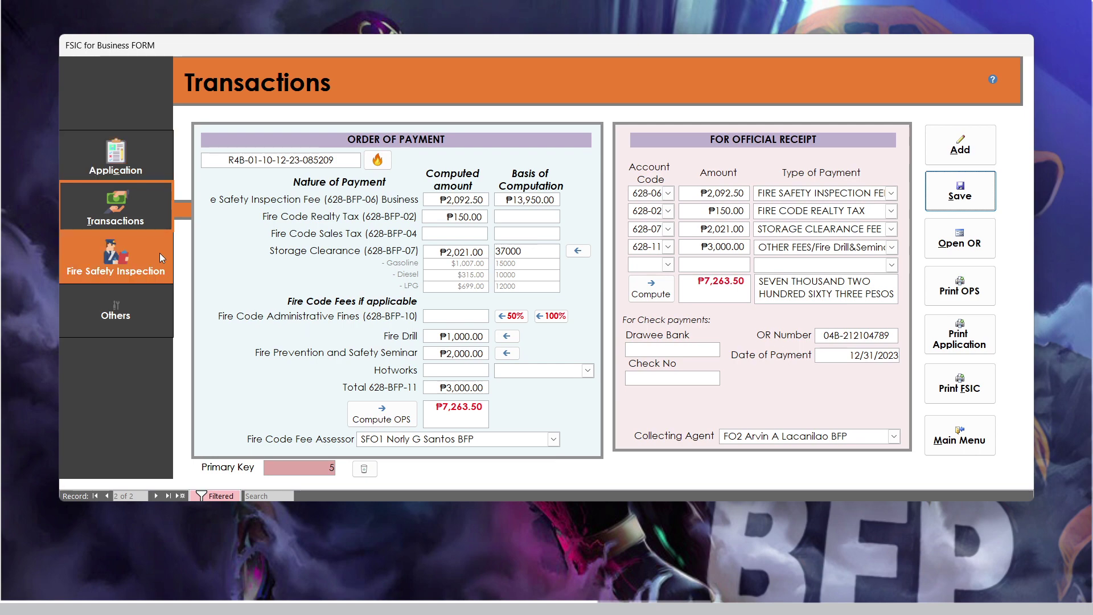
- Look over the client's Application page, then return to Transactions
{"action": "left_click", "coordinate": [154, 169]}
{"action": "left_click", "coordinate": [140, 227]}
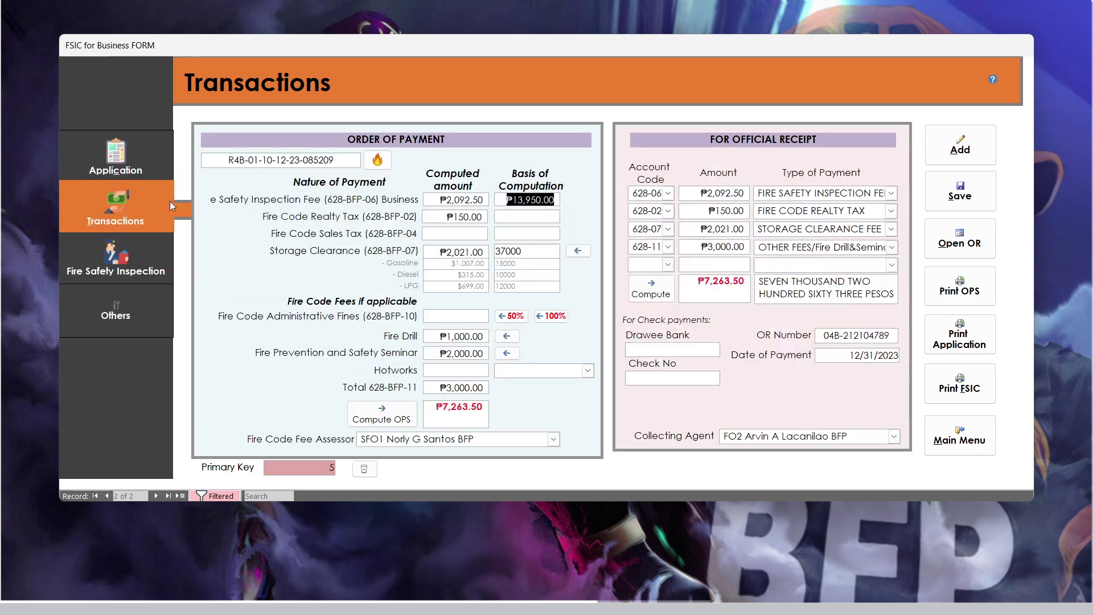
{"action": "left_click", "coordinate": [155, 159]}
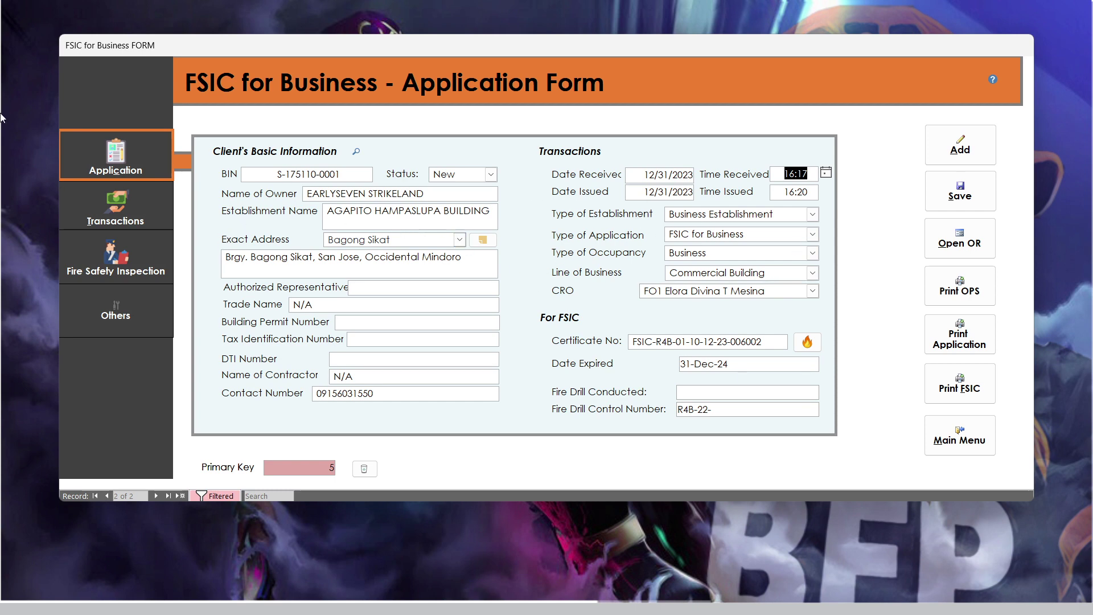
{"action": "left_click", "coordinate": [95, 204]}
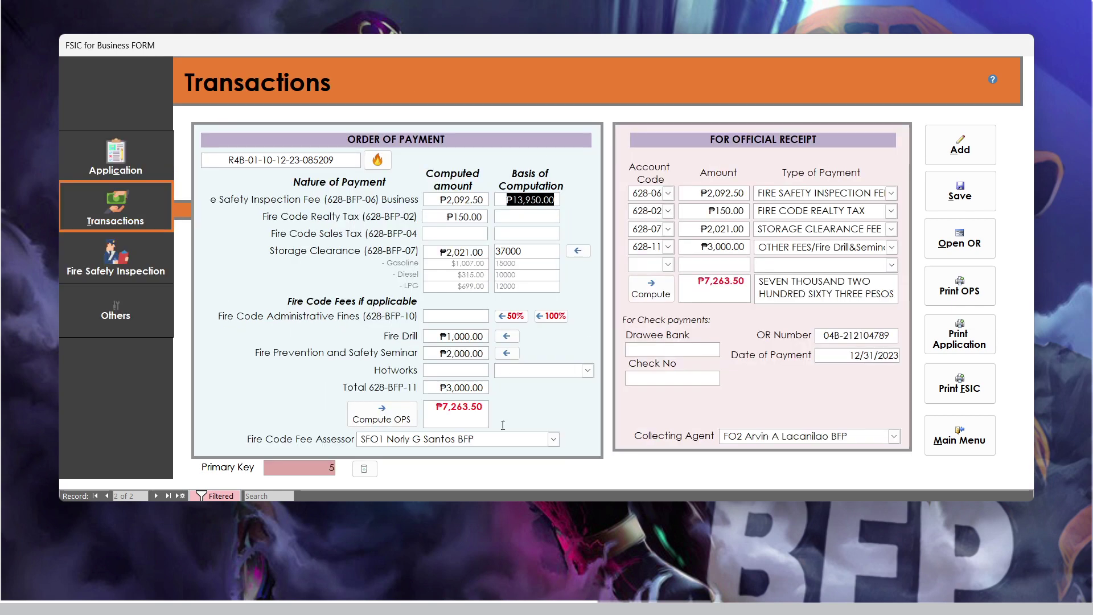
{"action": "left_click", "coordinate": [960, 239]}
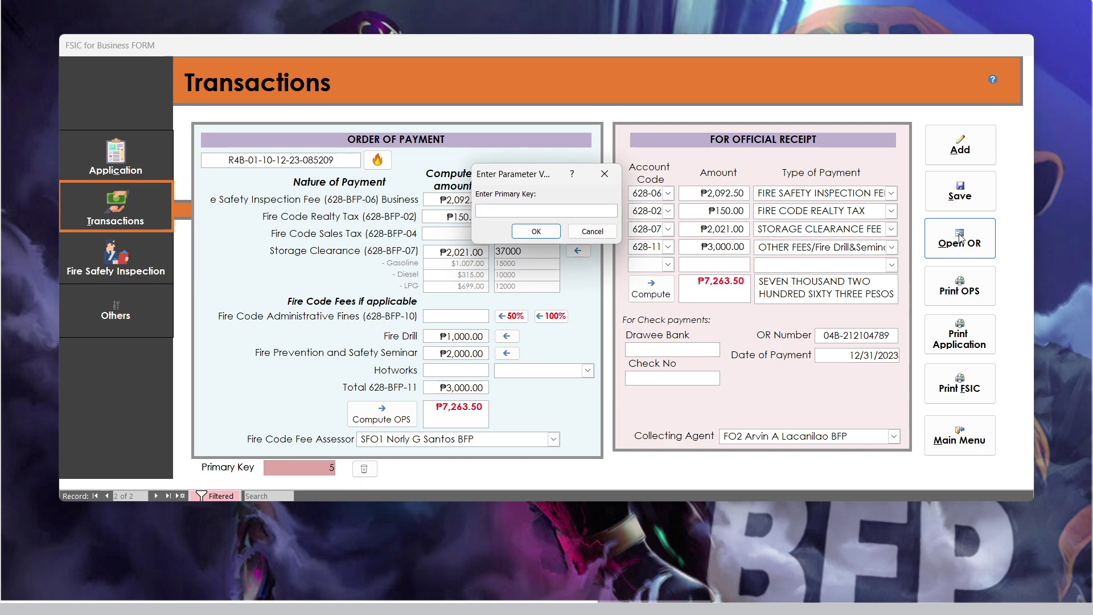
{"action": "type", "text": "5"}
{"action": "key", "text": "Return"}
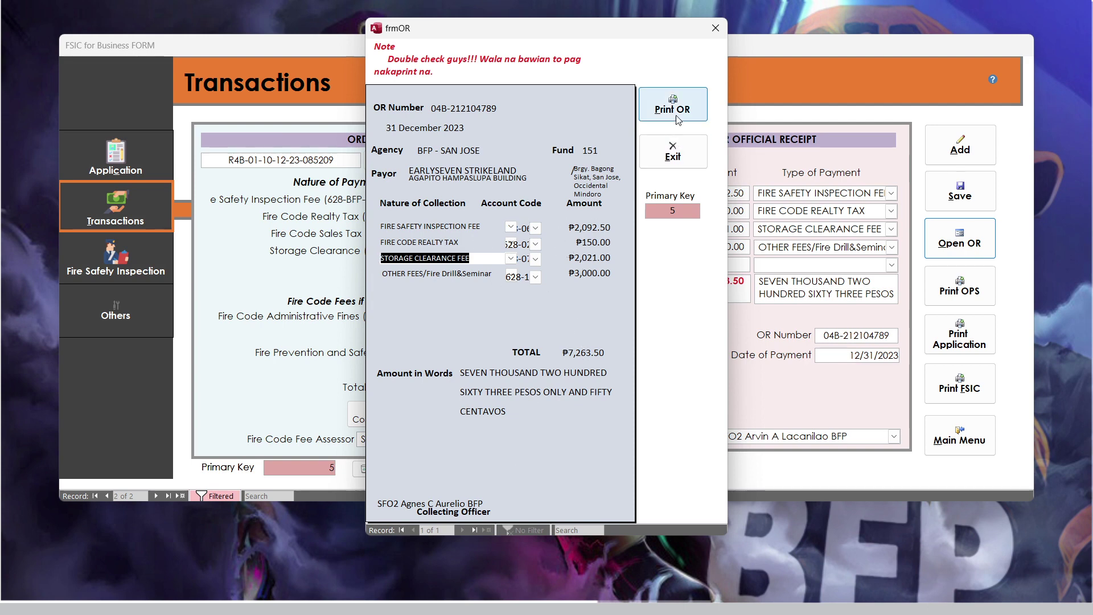
{"action": "left_click", "coordinate": [673, 152]}
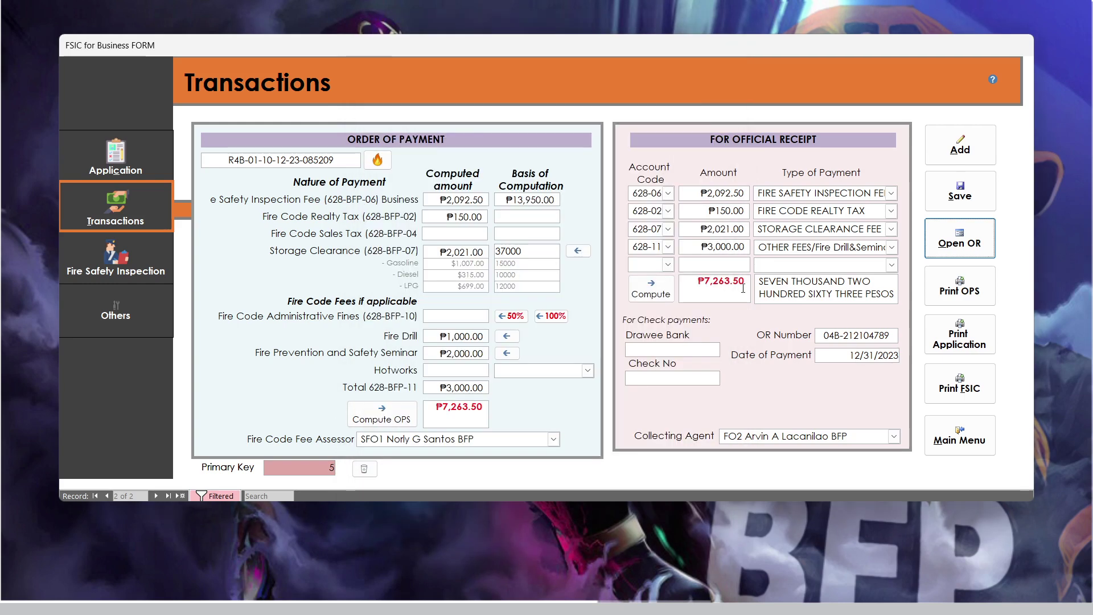
{"action": "left_click", "coordinate": [931, 287]}
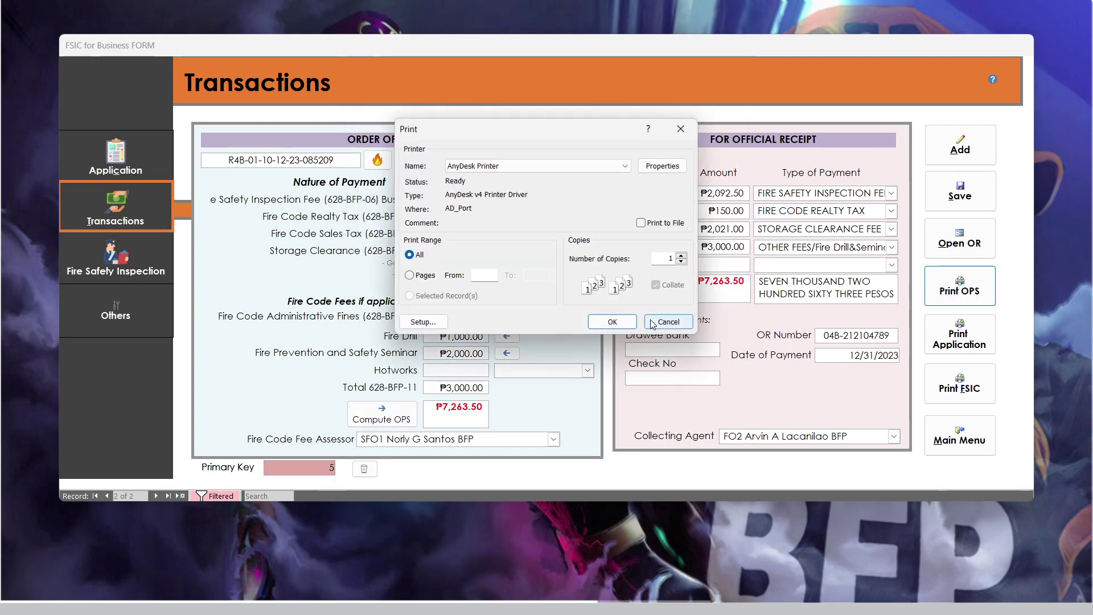
{"action": "left_click", "coordinate": [654, 323]}
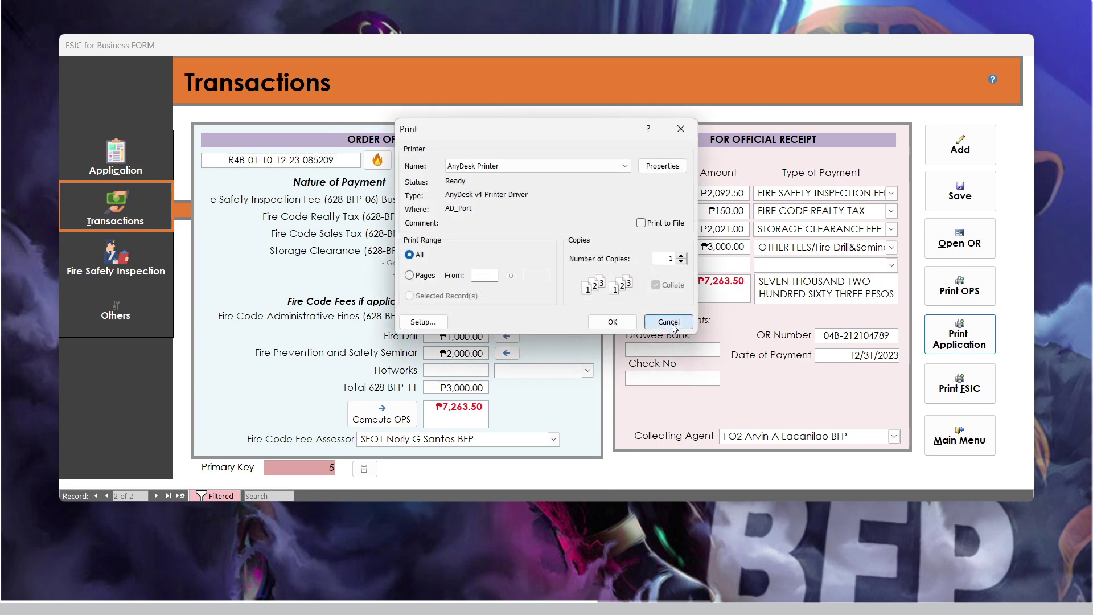
{"action": "left_click", "coordinate": [671, 322]}
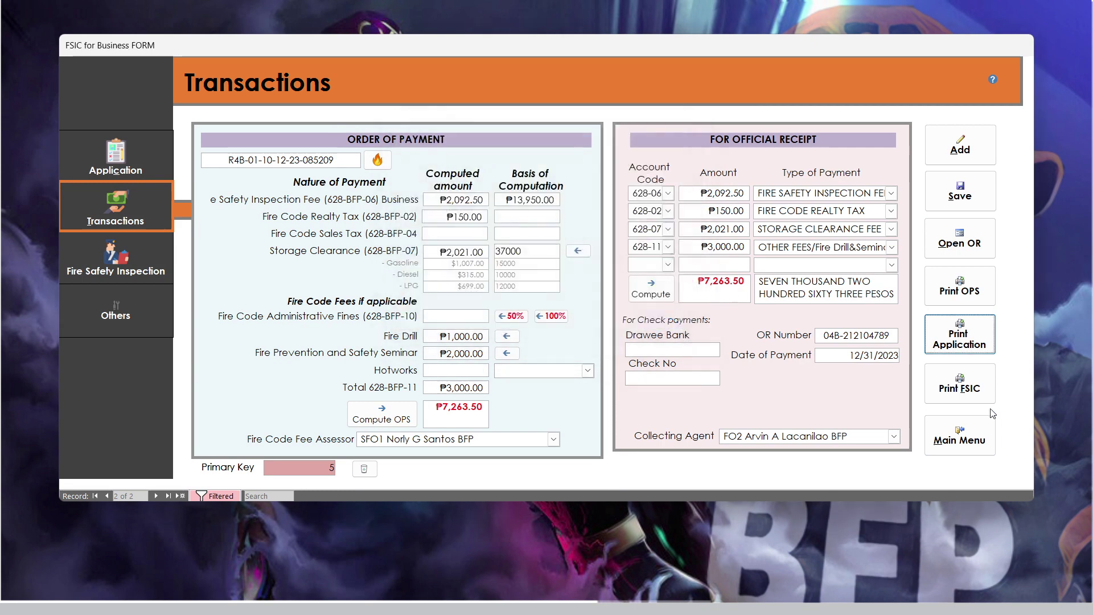
{"action": "left_click", "coordinate": [957, 392]}
{"action": "left_click", "coordinate": [670, 322]}
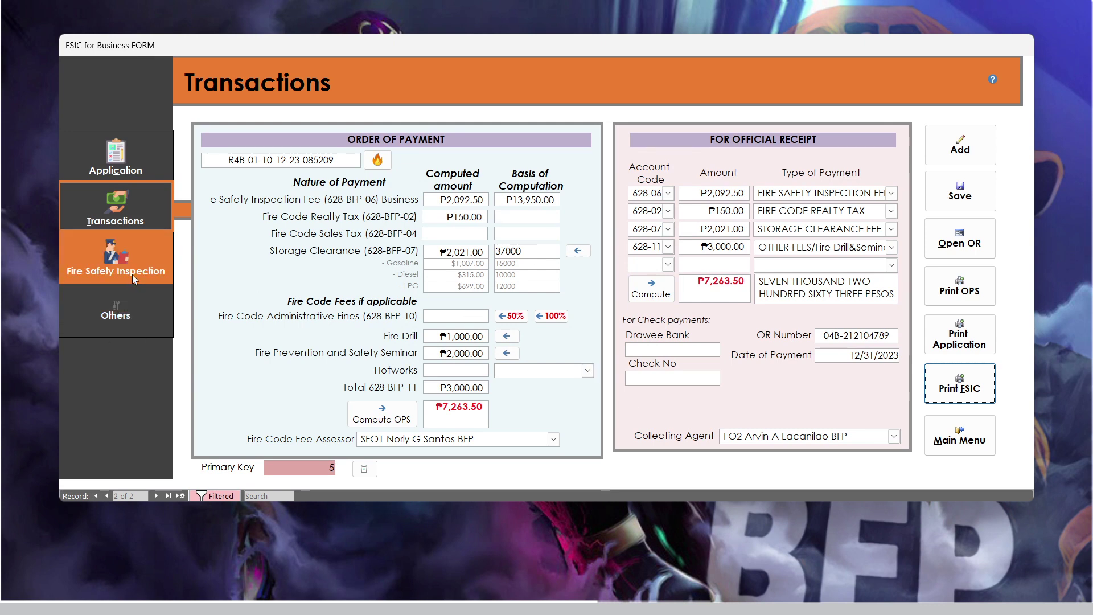
{"action": "left_click", "coordinate": [115, 264]}
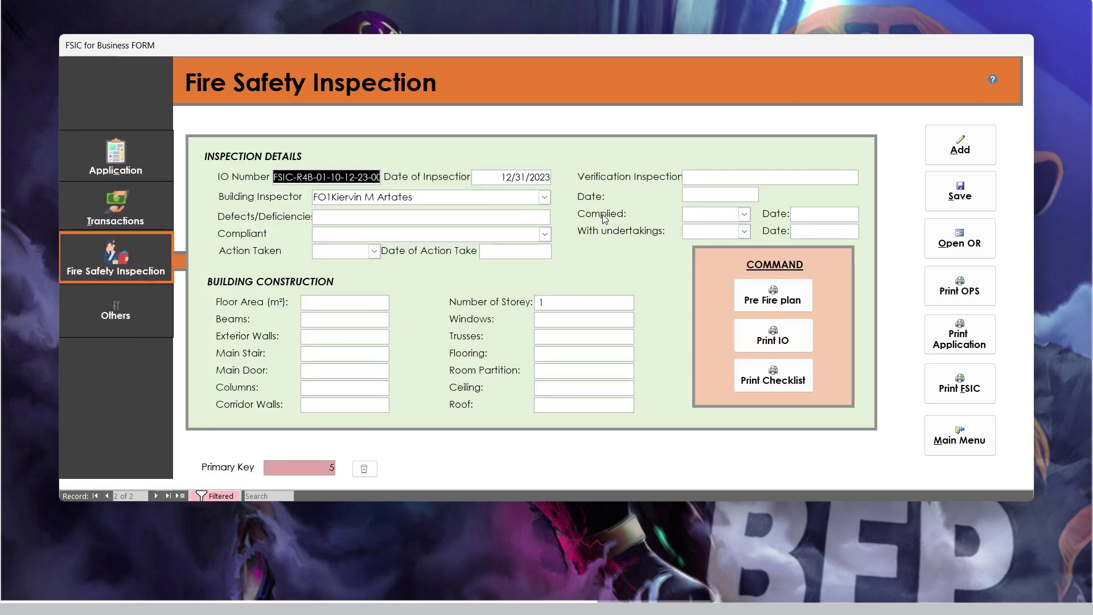
- Check the Building Inspector list without changing it, then return to the Application form
{"action": "left_click", "coordinate": [544, 196]}
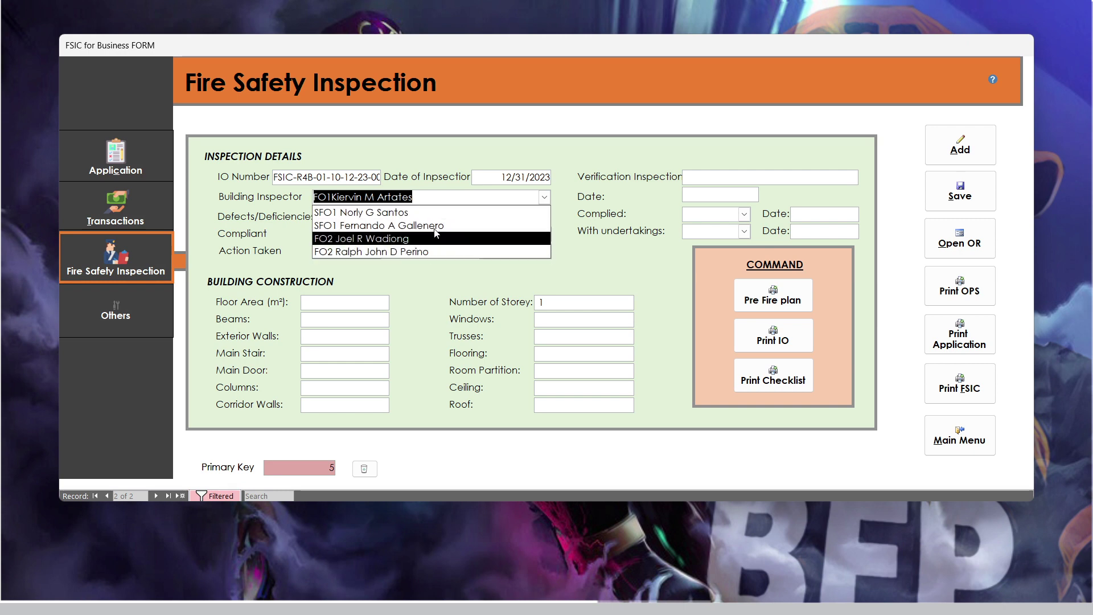
{"action": "left_click", "coordinate": [453, 198]}
{"action": "left_click", "coordinate": [550, 196]}
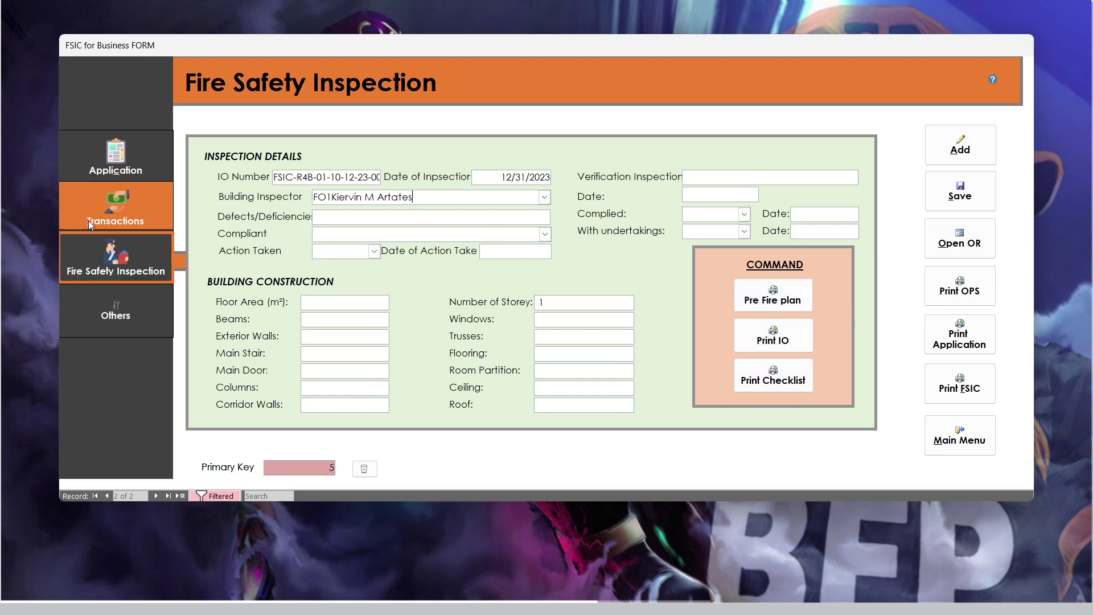
{"action": "left_click", "coordinate": [94, 168]}
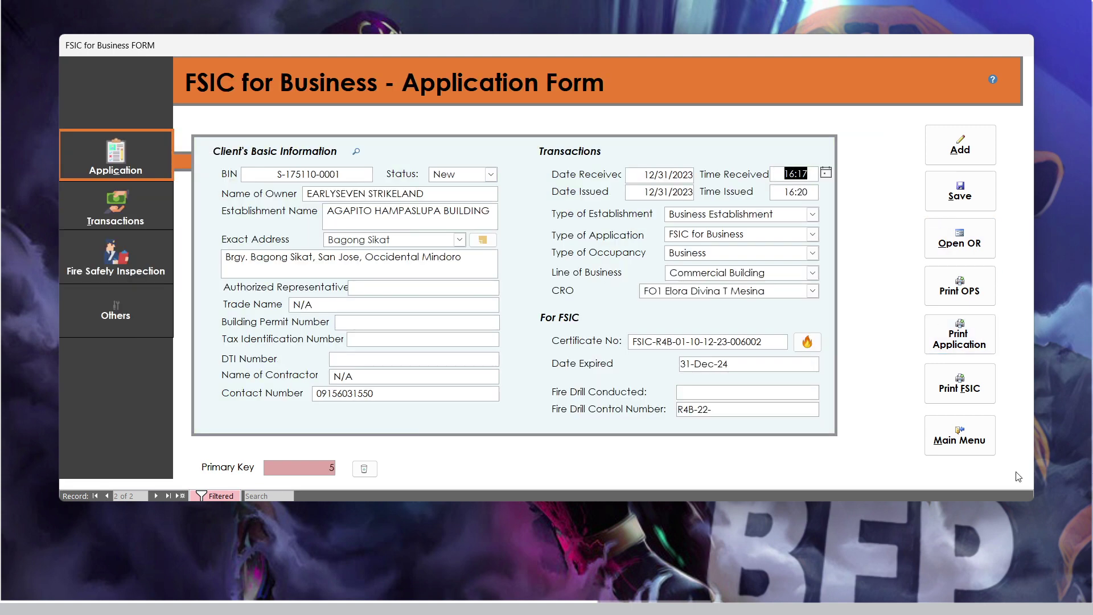